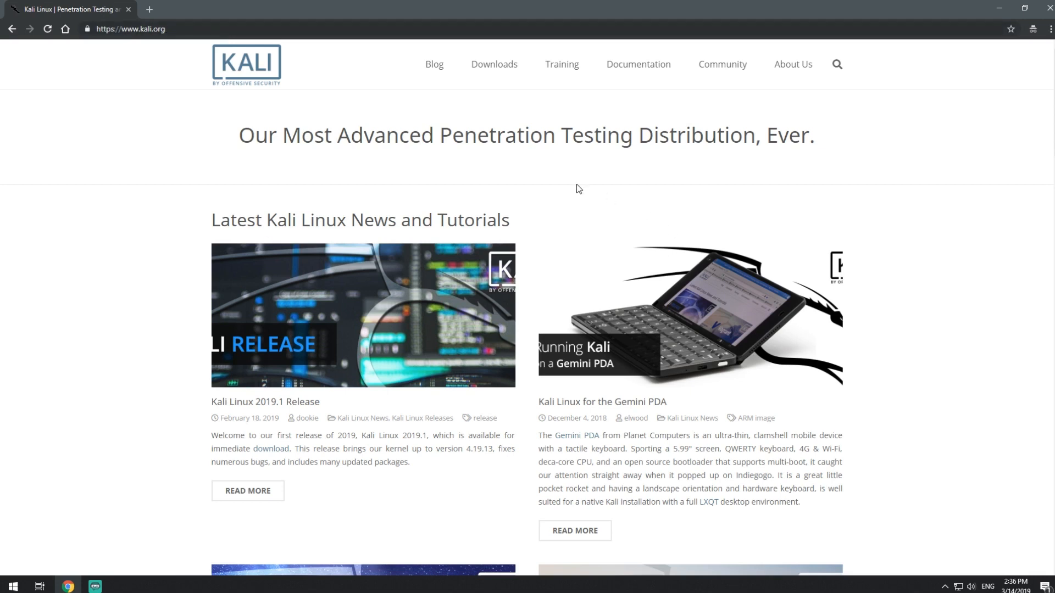
- Browse the Kali Linux homepage and read the latest news and release posts
mouse_move(487, 66)
scroll(108, 247, "down", 1)
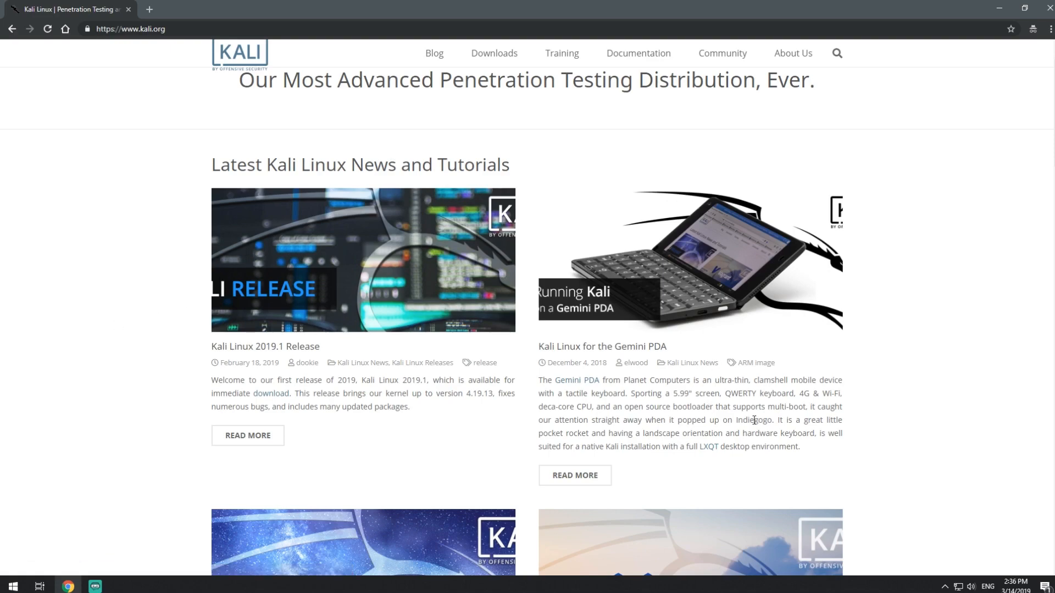
scroll(203, 325, "down", 1)
scroll(201, 315, "down", 5)
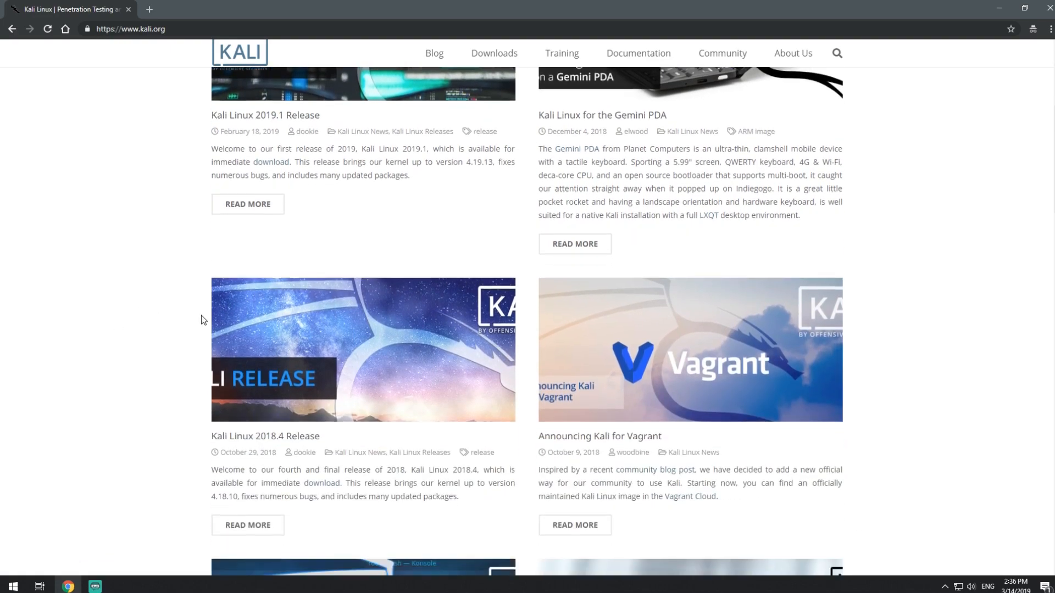
scroll(200, 314, "up", 4)
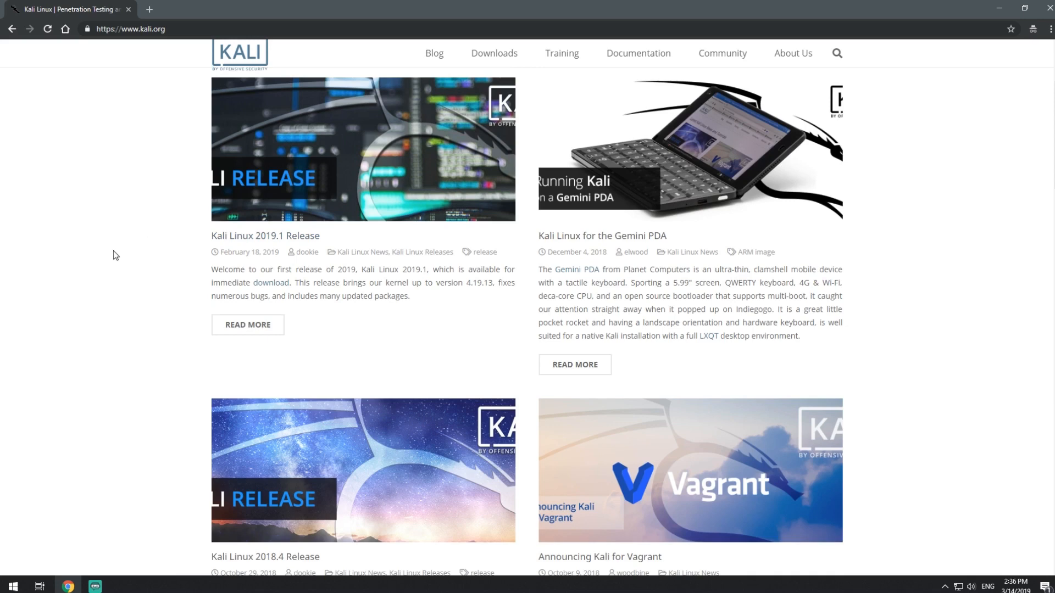
scroll(113, 251, "up", 2)
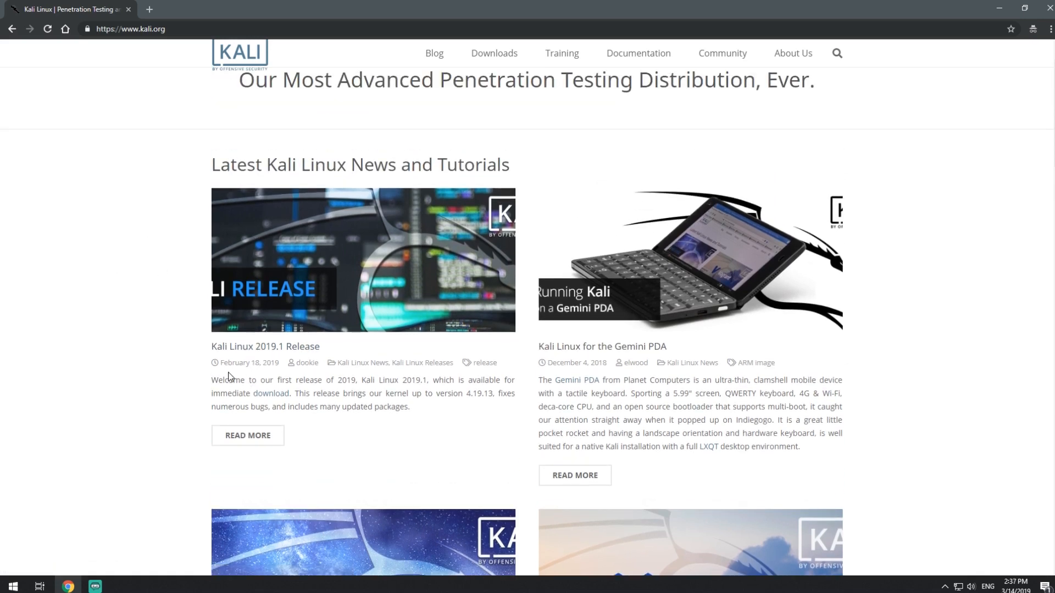
left_click_drag(224, 363, 261, 365)
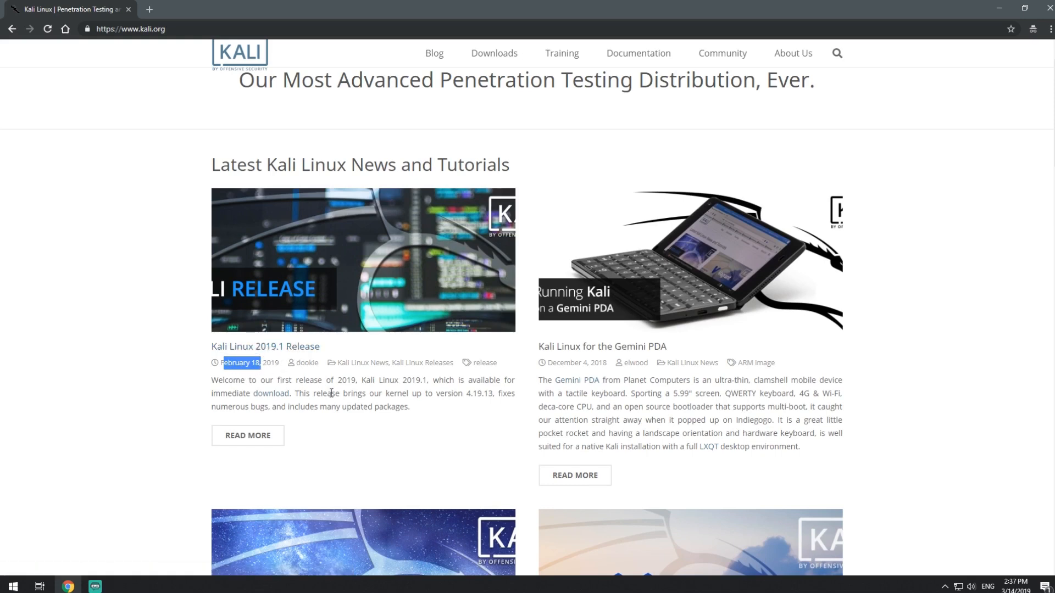
left_click(420, 407)
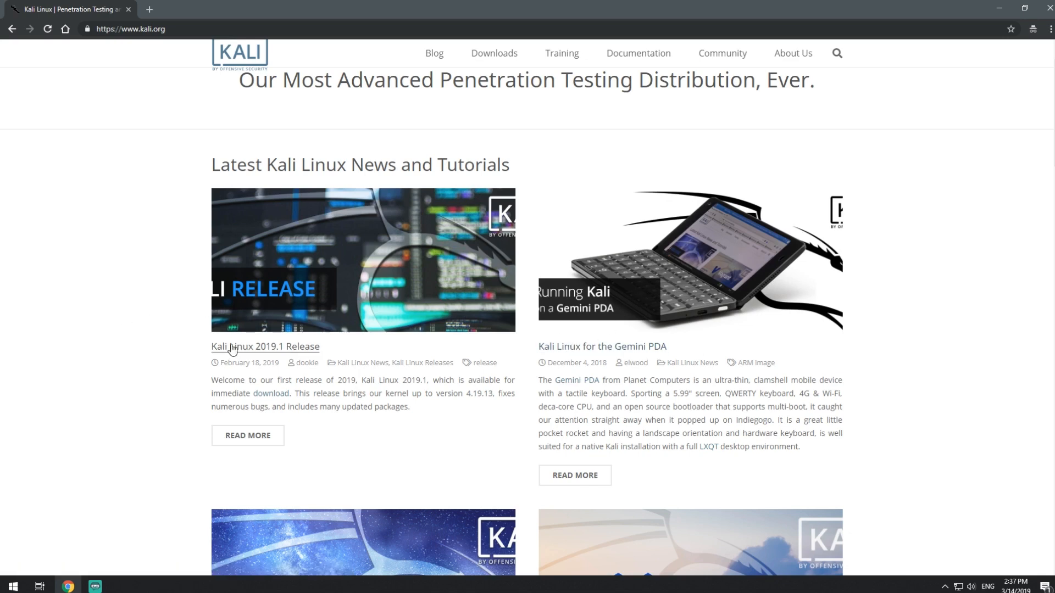
scroll(313, 321, "up", 1)
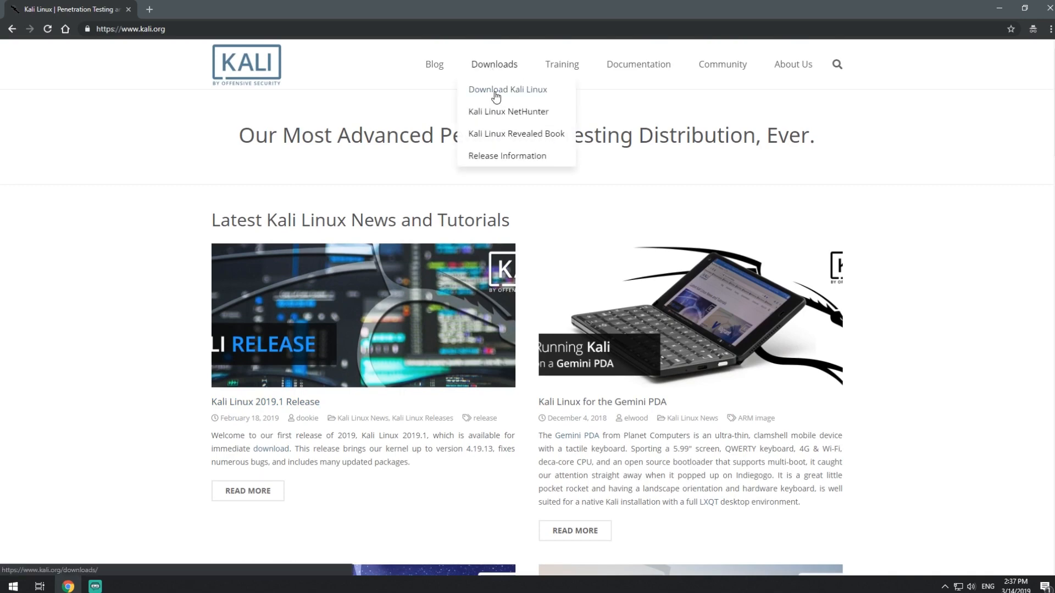
- Open the Kali Linux Downloads page and examine the table of available image downloads
left_click(496, 97)
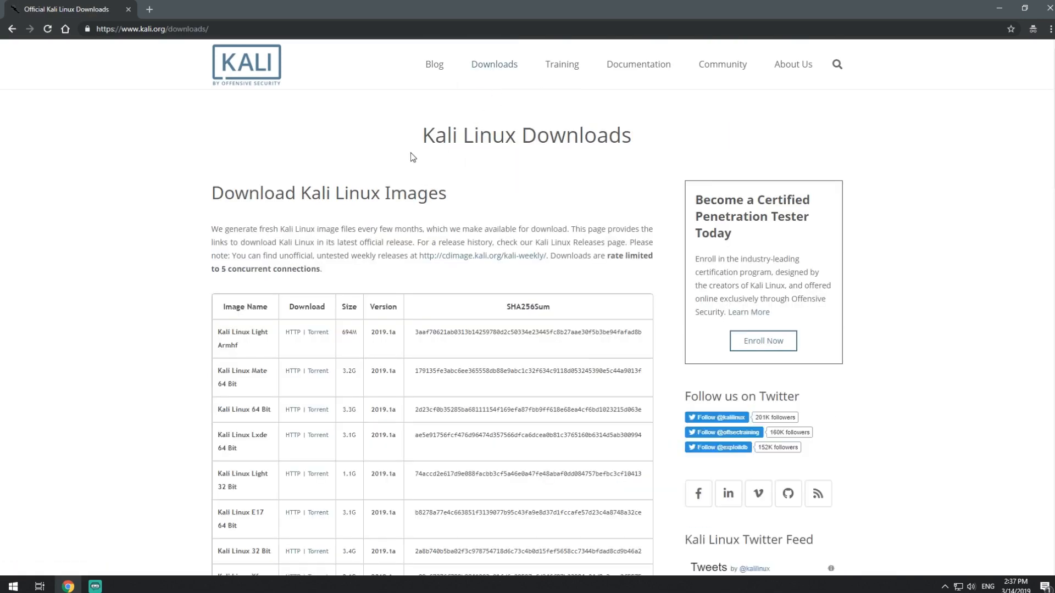
left_click_drag(198, 198, 475, 190)
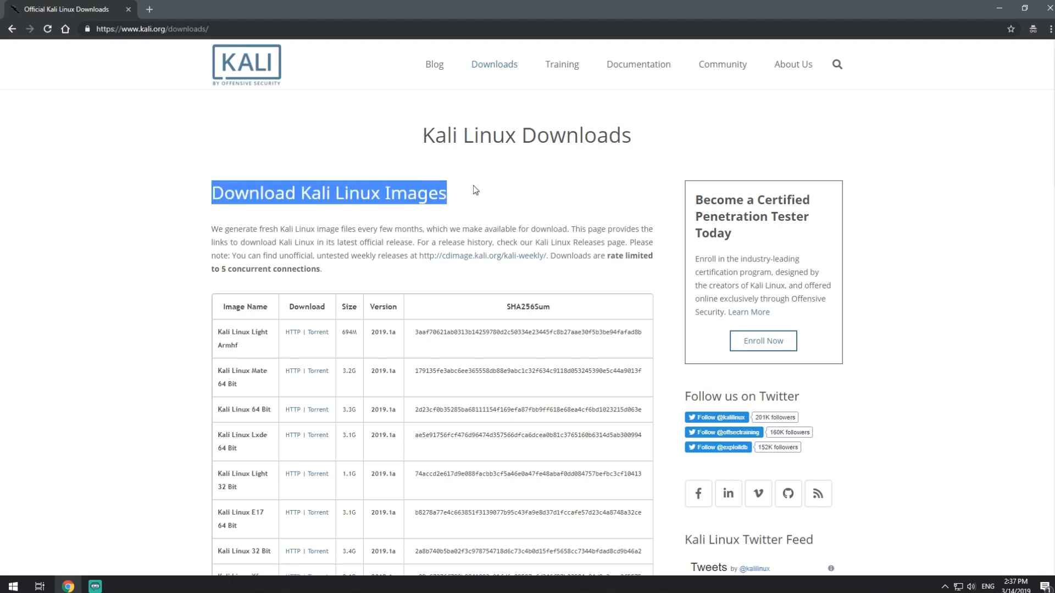
scroll(294, 240, "down", 2)
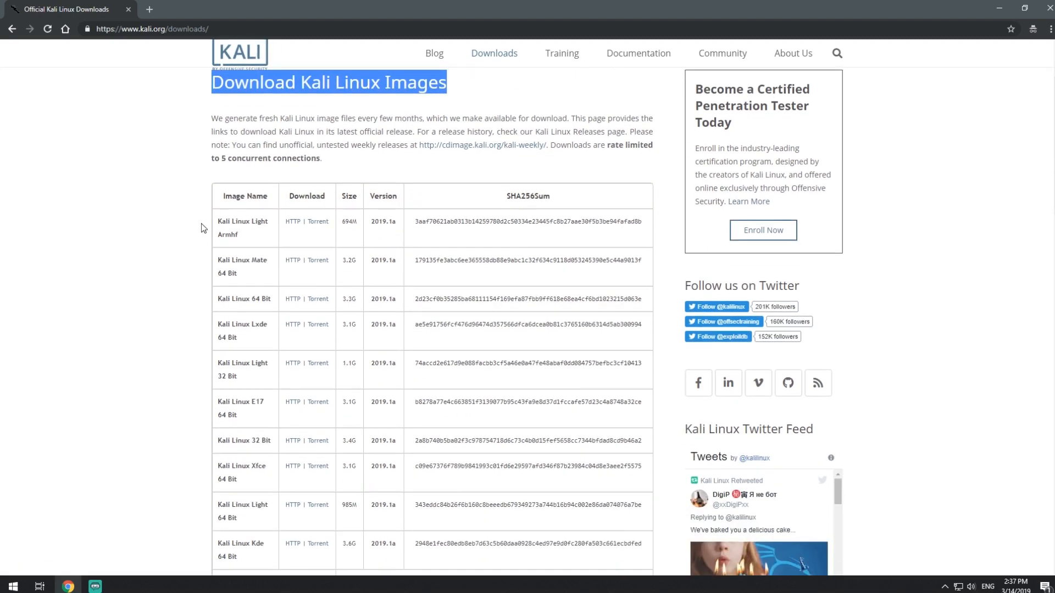
scroll(204, 228, "down", 3)
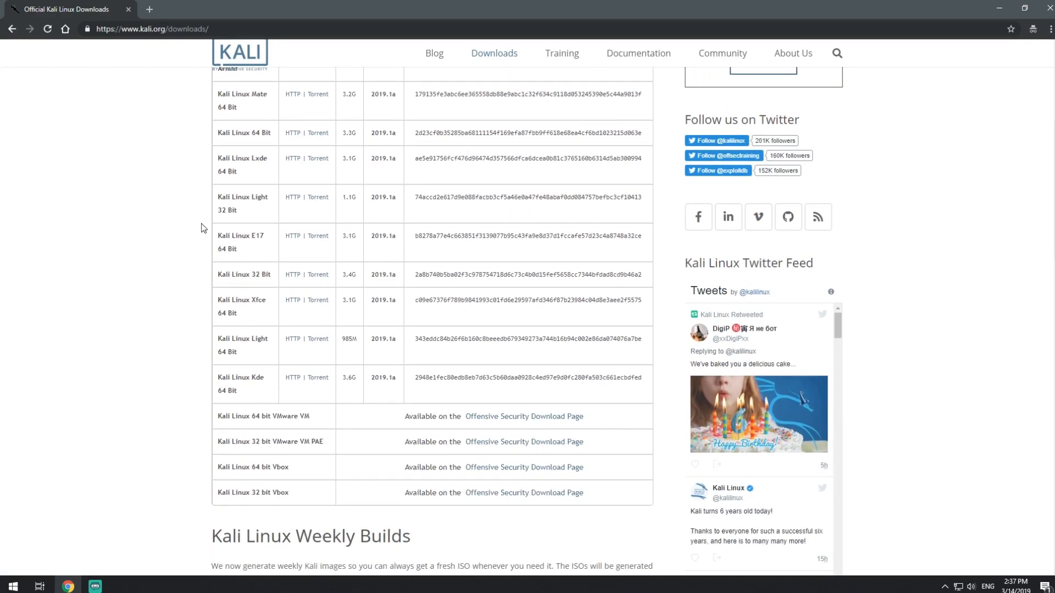
scroll(203, 228, "down", 7)
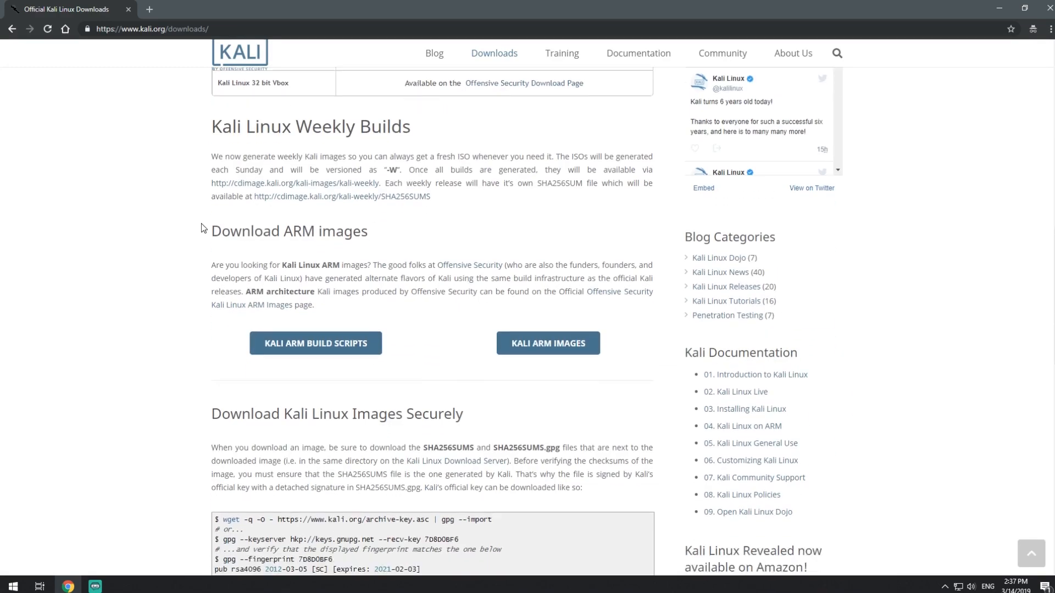
scroll(203, 227, "down", 10)
scroll(182, 235, "up", 11)
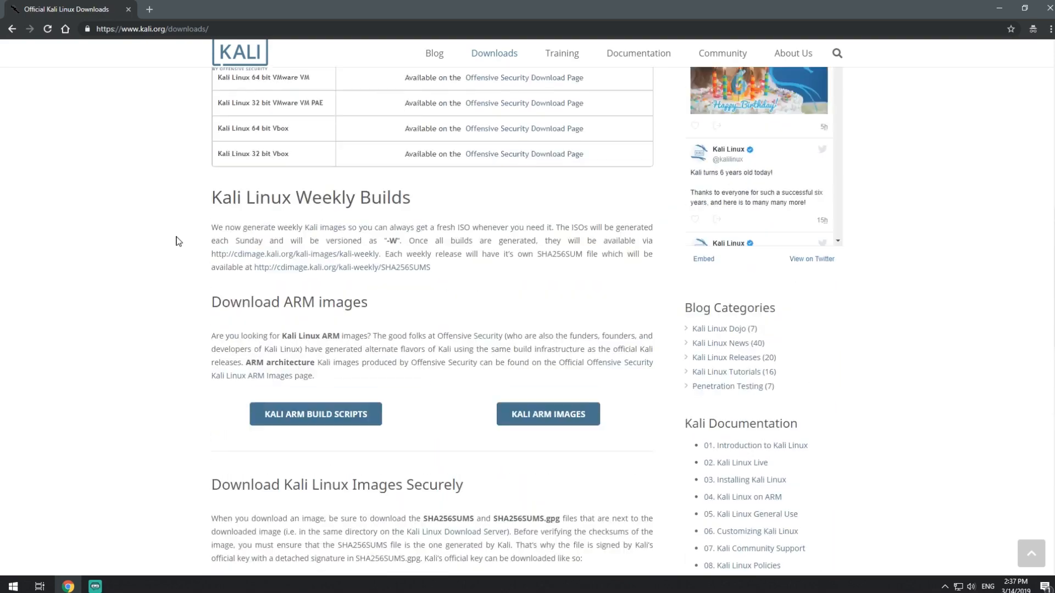
scroll(178, 241, "up", 10)
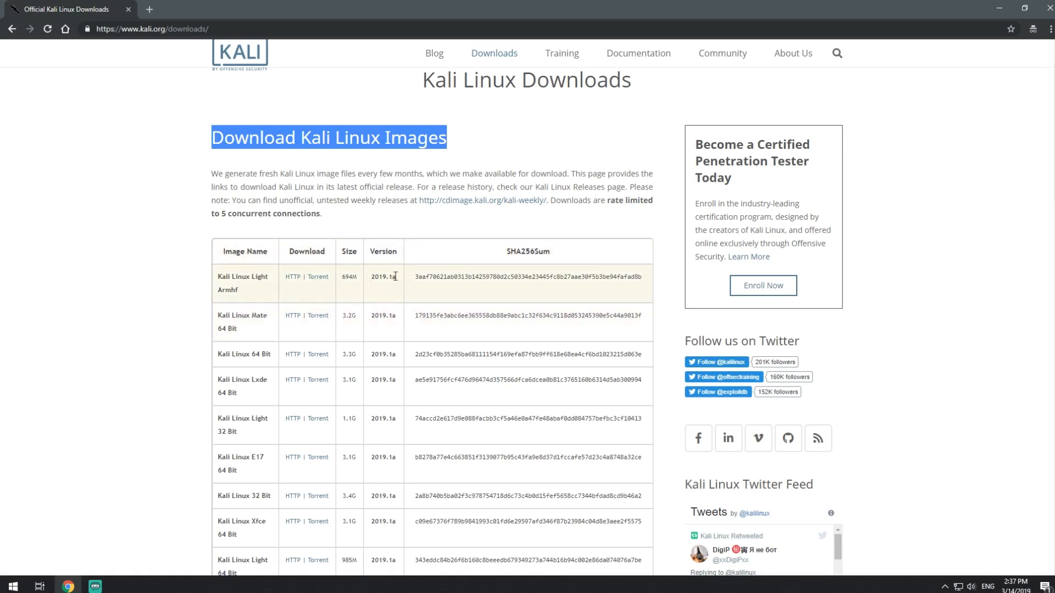
- Open the Offensive Security download page for the Kali Linux 64 bit VMware VM image and view its VMware images table
scroll(221, 336, "down", 2)
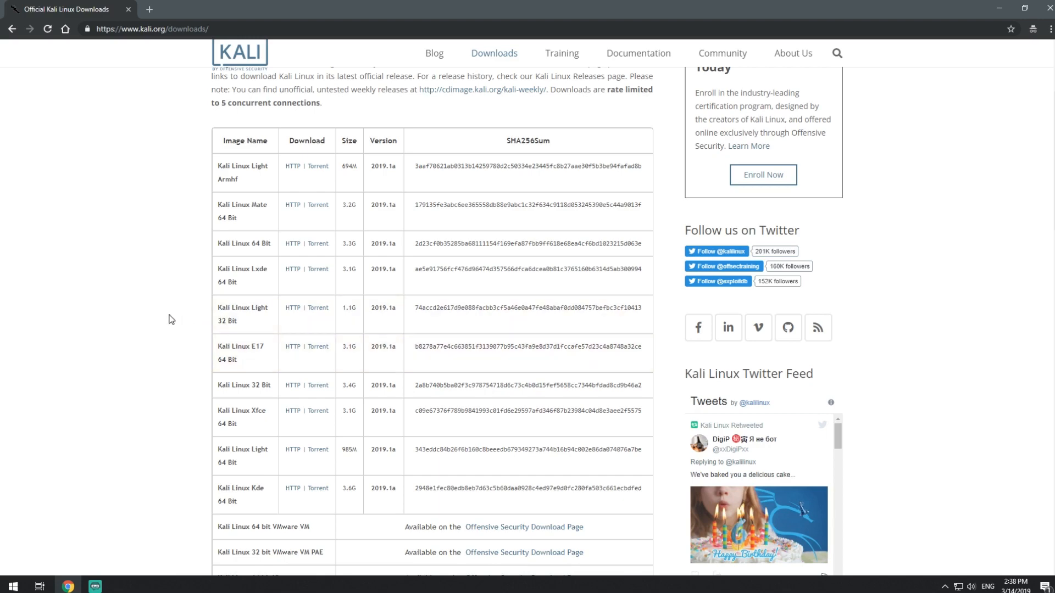
scroll(172, 320, "down", 3)
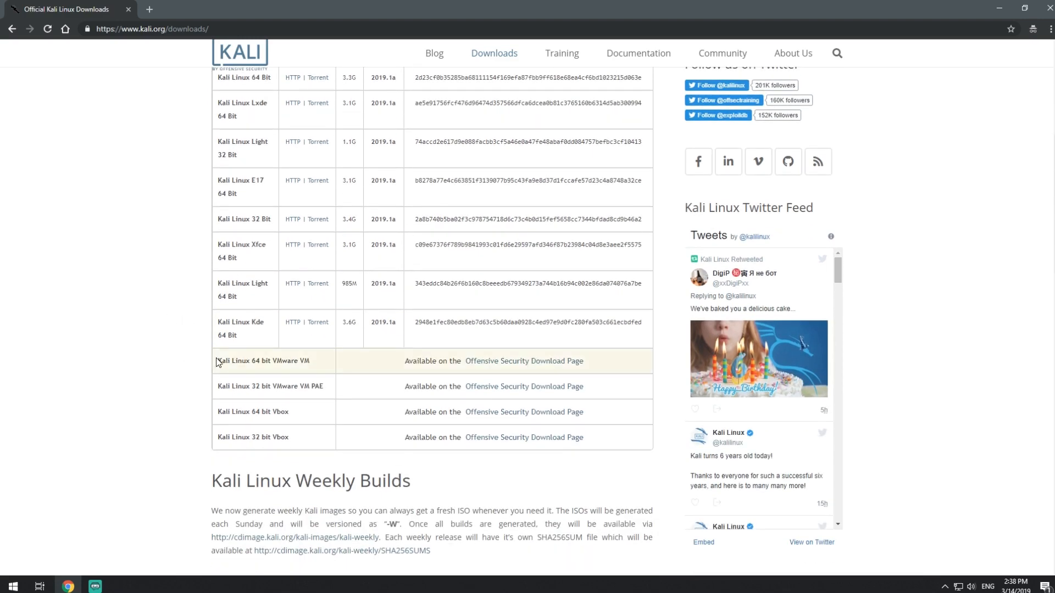
left_click_drag(215, 361, 606, 443)
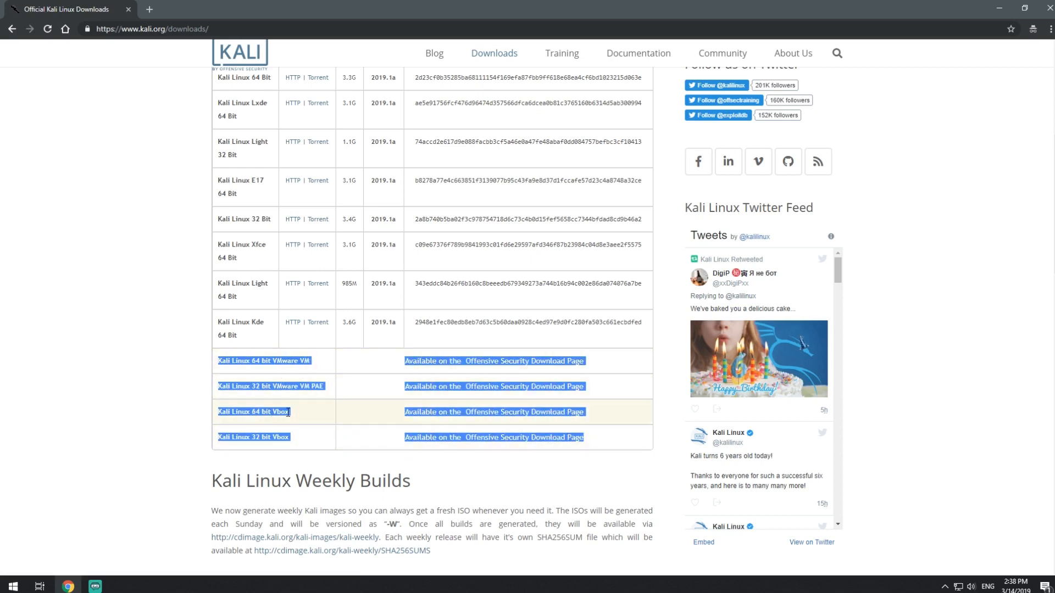
left_click(127, 370)
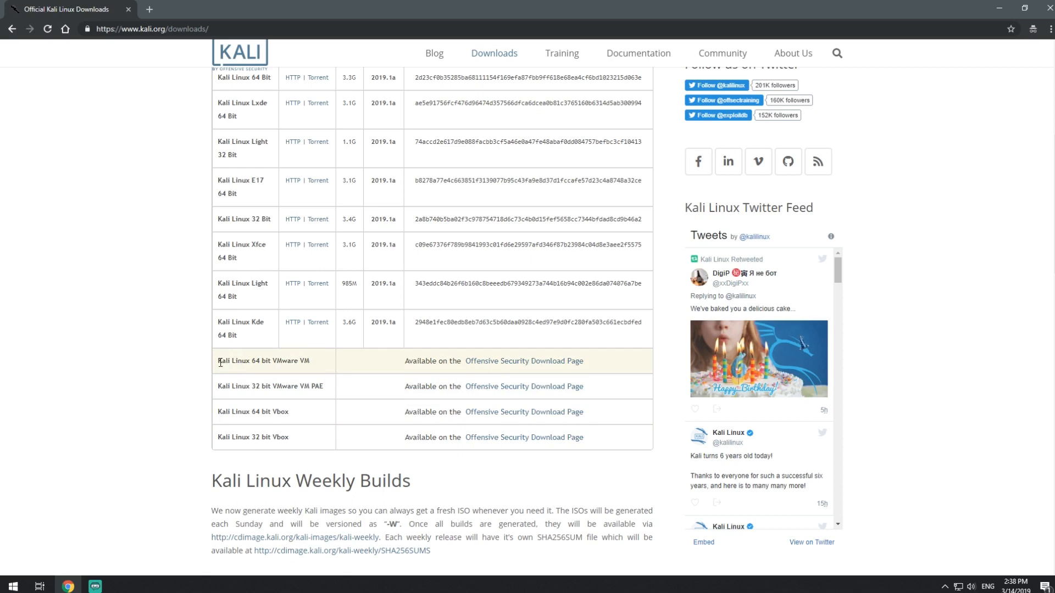
left_click_drag(221, 363, 311, 359)
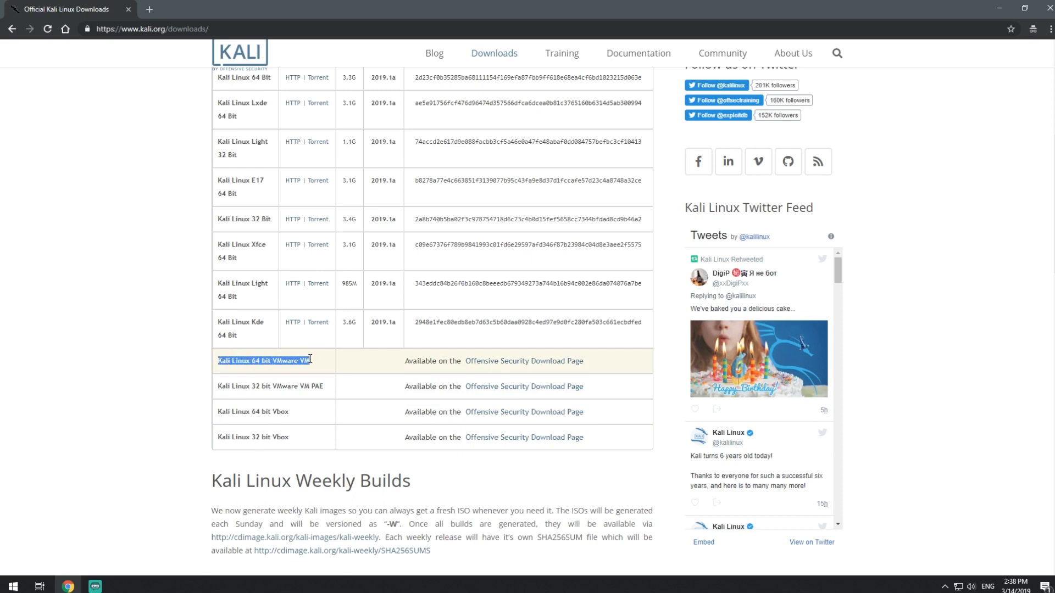
left_click(484, 364)
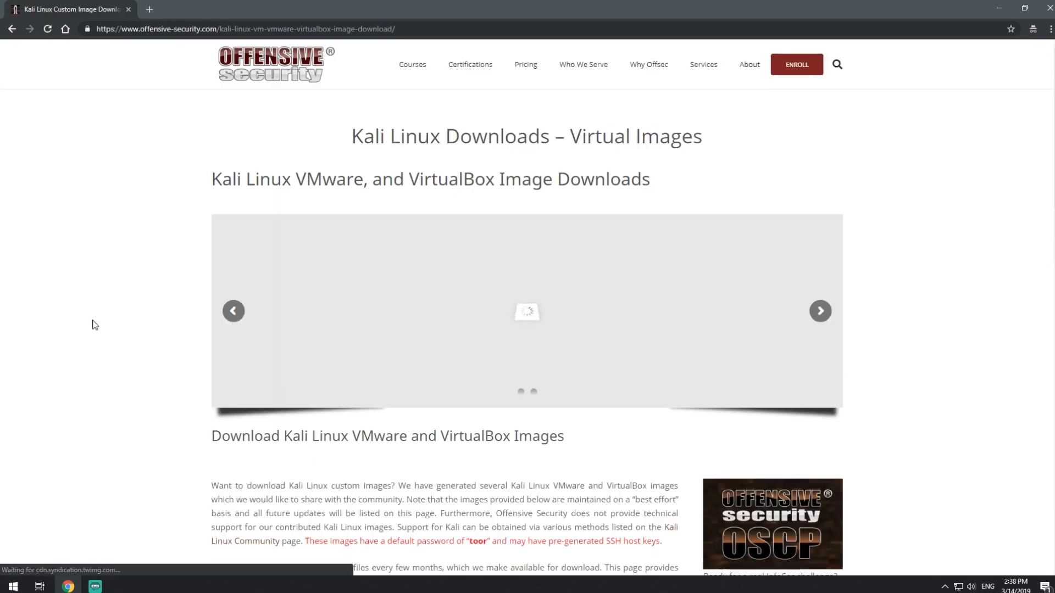
scroll(93, 324, "down", 7)
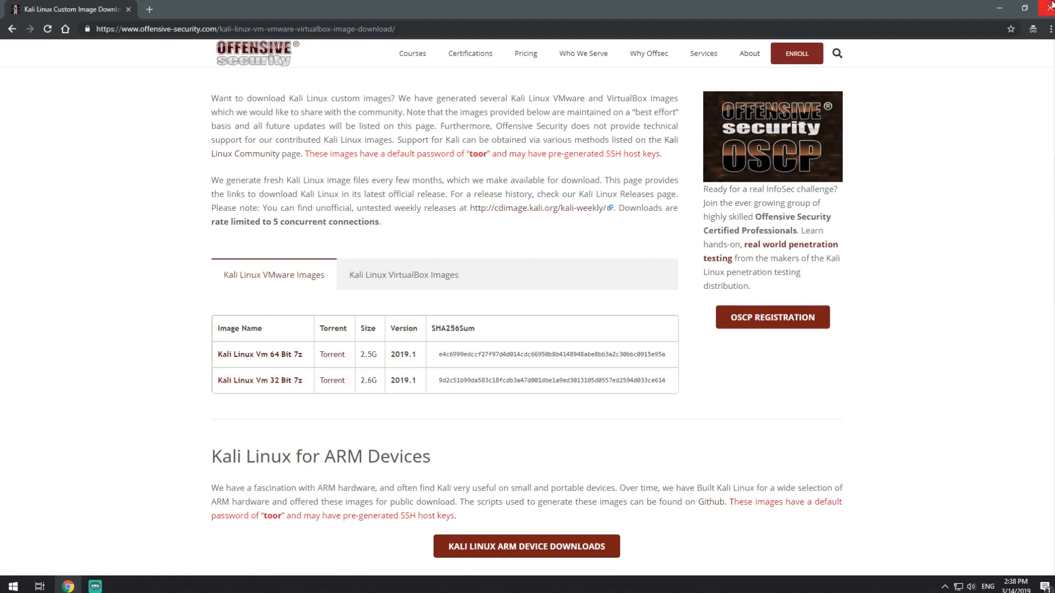
- Minimize the browser and open the folder containing the downloaded kali-linux-2019.1-vm-amd64.7z archive
left_click(995, 14)
double_click(32, 153)
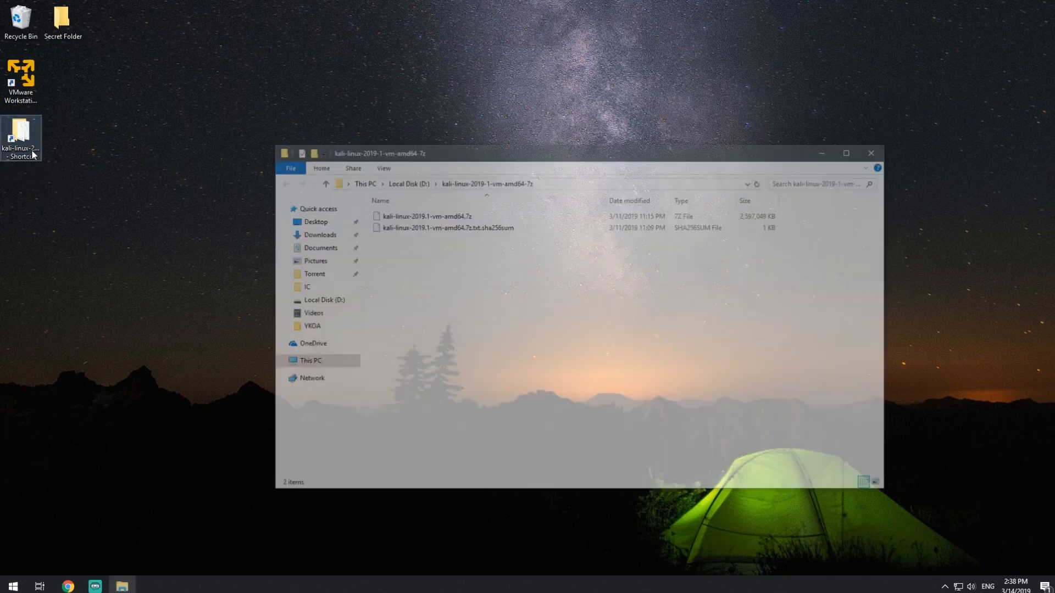
left_click(433, 216)
right_click(434, 216)
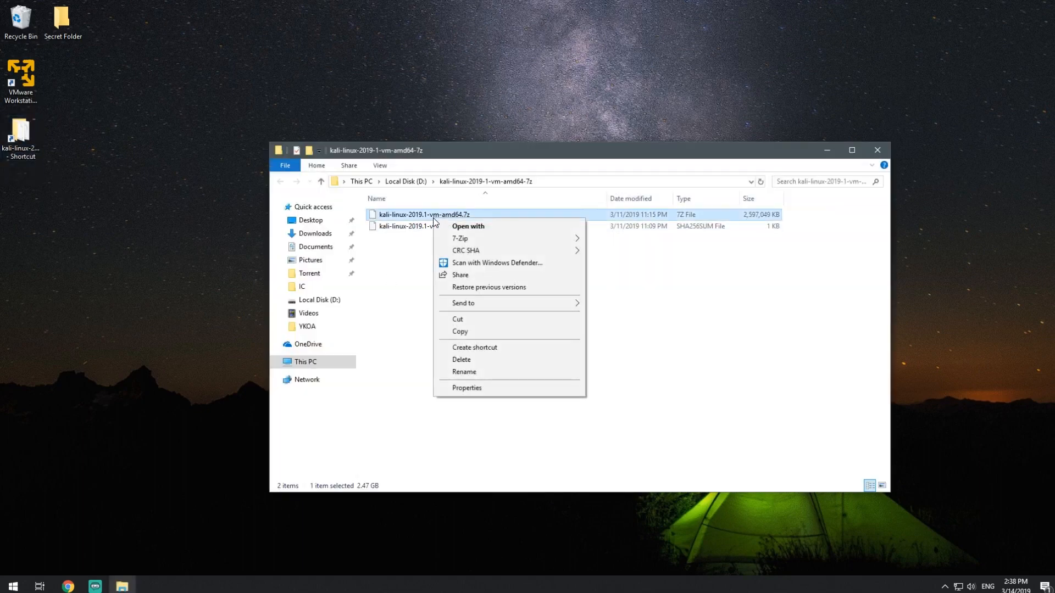
left_click(372, 251)
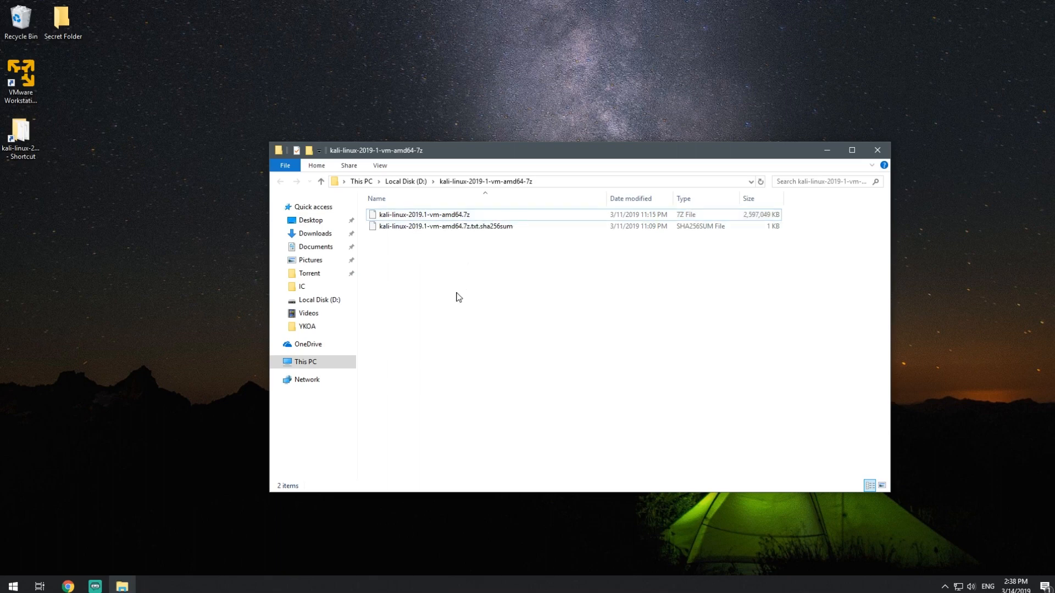
left_click(460, 218)
left_click(438, 277)
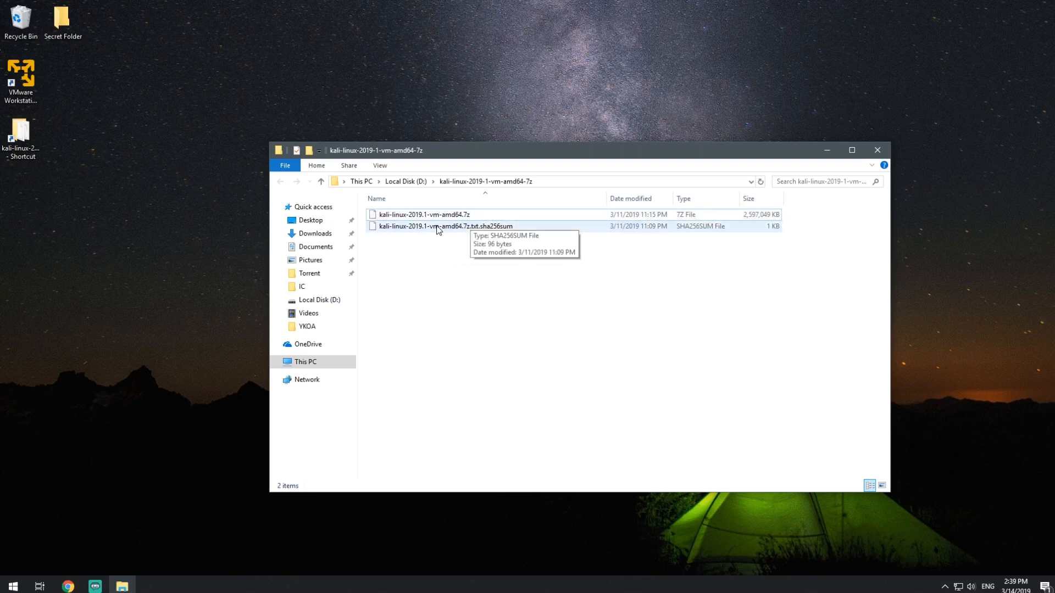
- Extract kali-linux-2019.1-vm-amd64.7z with 7-Zip into a kali-linux-2019.1-vm-amd64 folder beside the archive
right_click(441, 220)
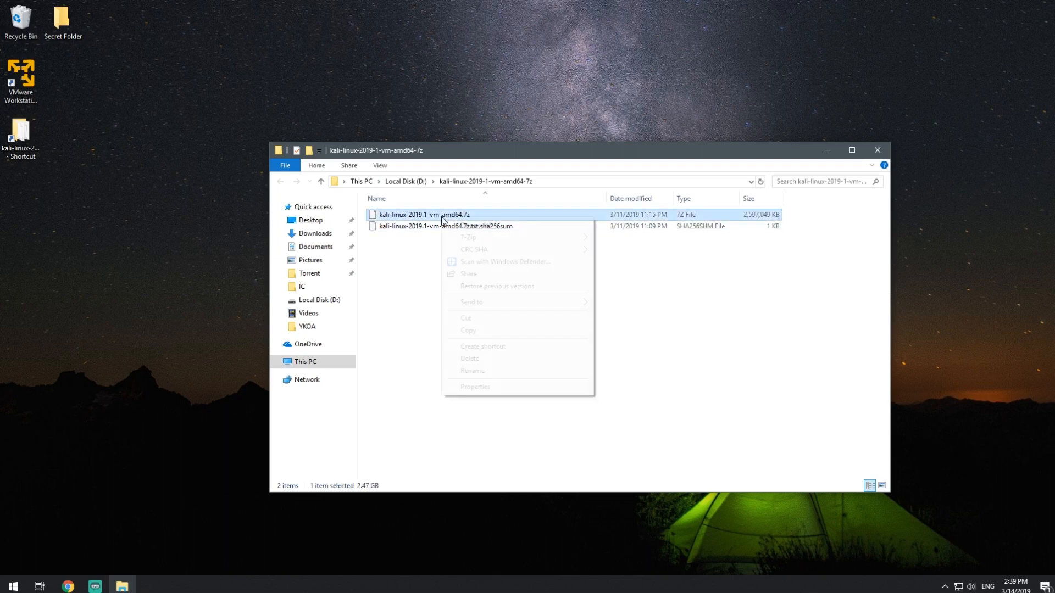
mouse_move(507, 240)
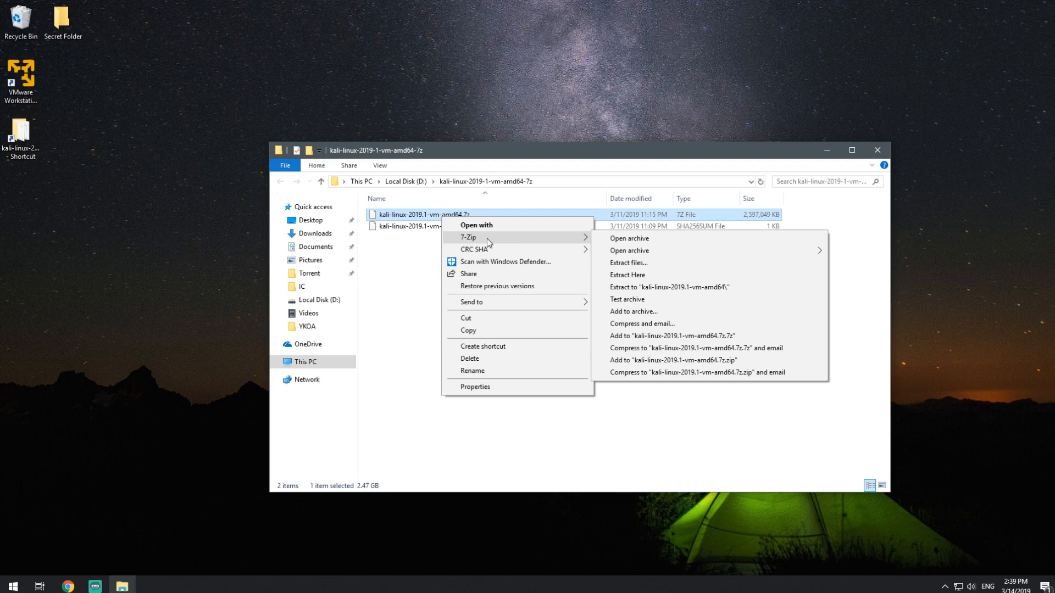
left_click(618, 264)
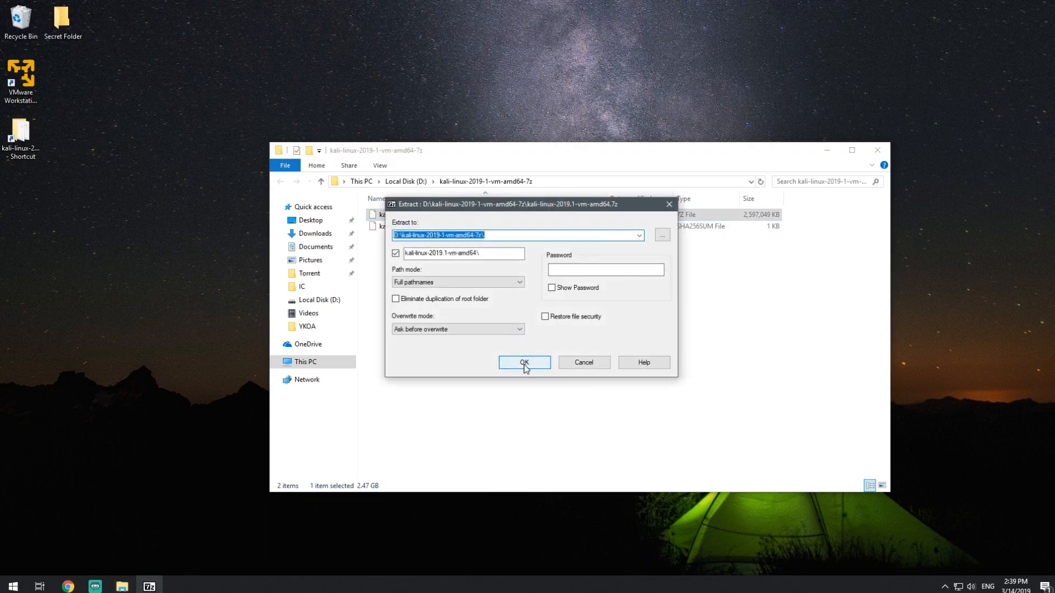
left_click(525, 365)
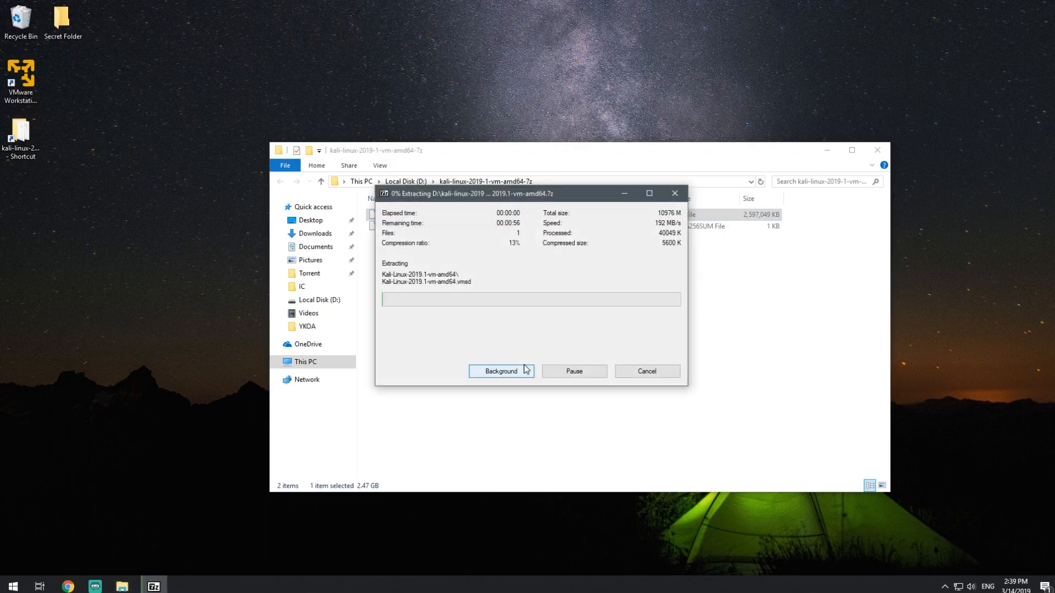
left_click_drag(492, 200, 583, 273)
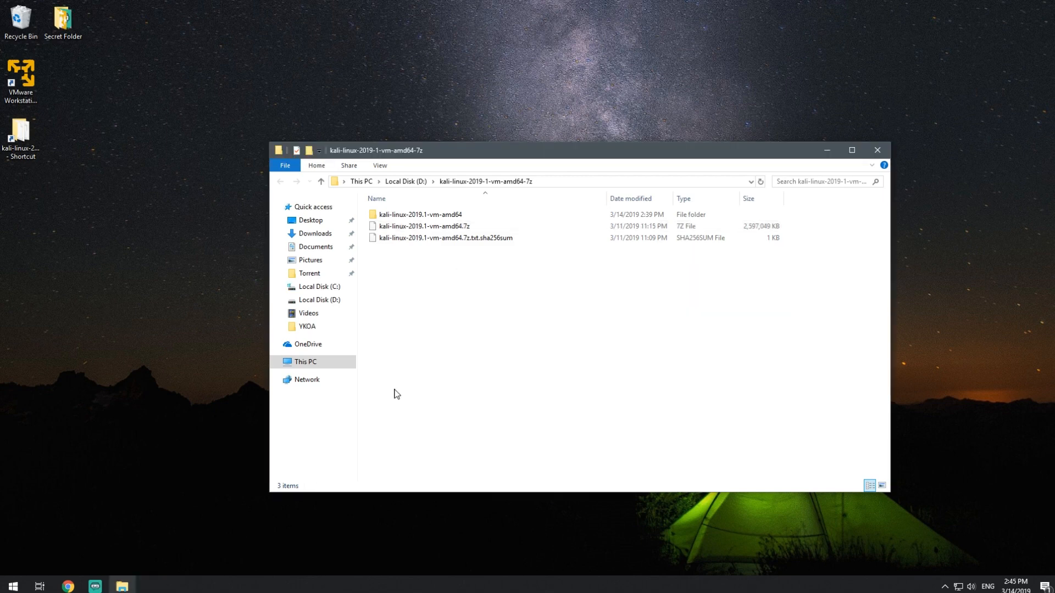
- Open the extracted Kali-Linux-2019.1-vm-amd64 virtual machine folder and review its files
double_click(437, 214)
double_click(437, 216)
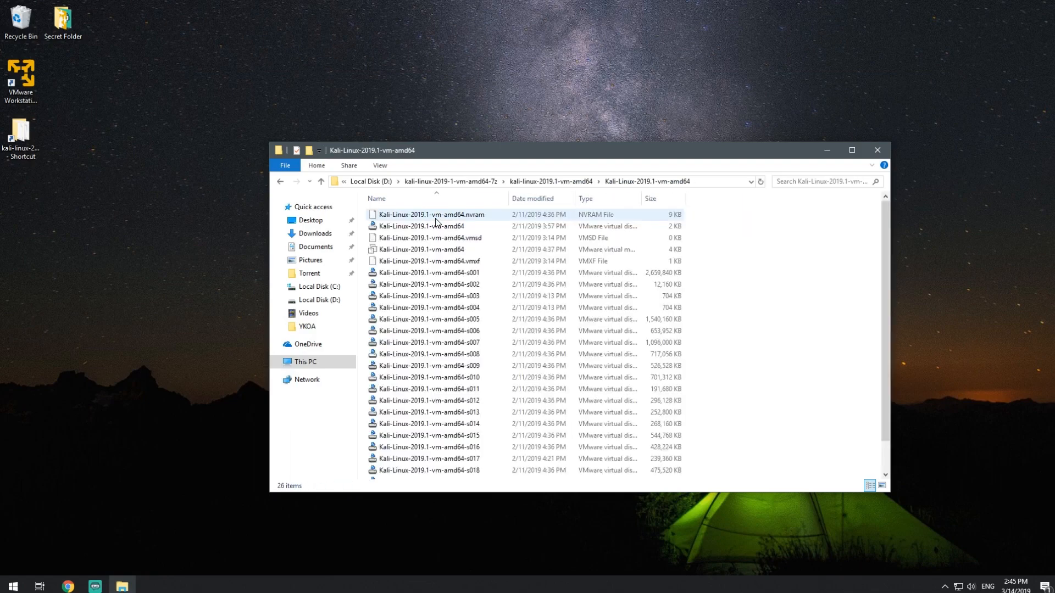
scroll(493, 264, "down", 1)
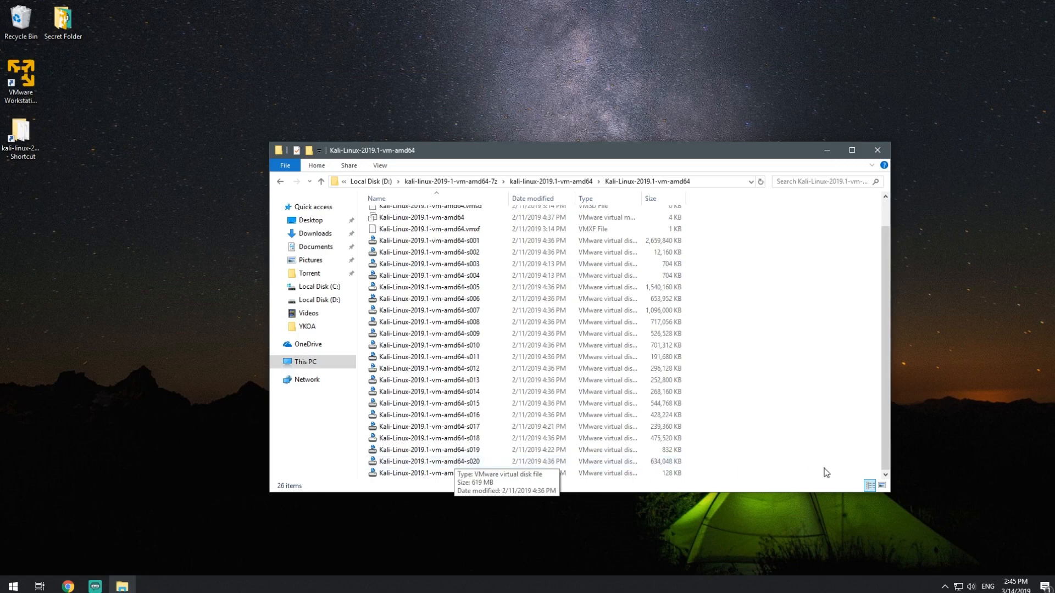
scroll(712, 452, "up", 1)
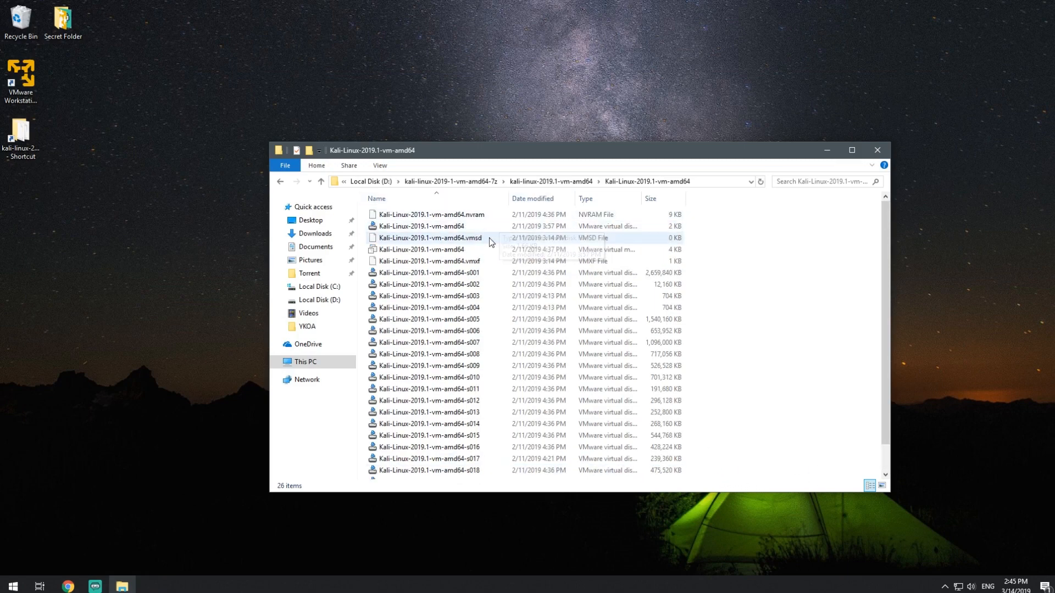
- Minimize the file explorer and launch VMware Workstation 15 Player from its desktop shortcut
left_click(827, 150)
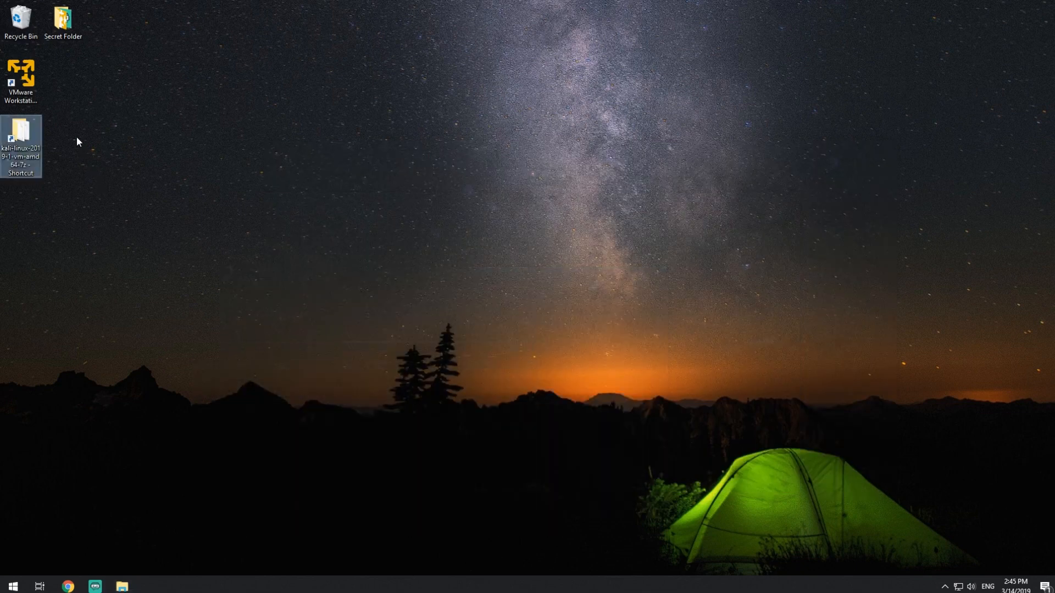
left_click(36, 101)
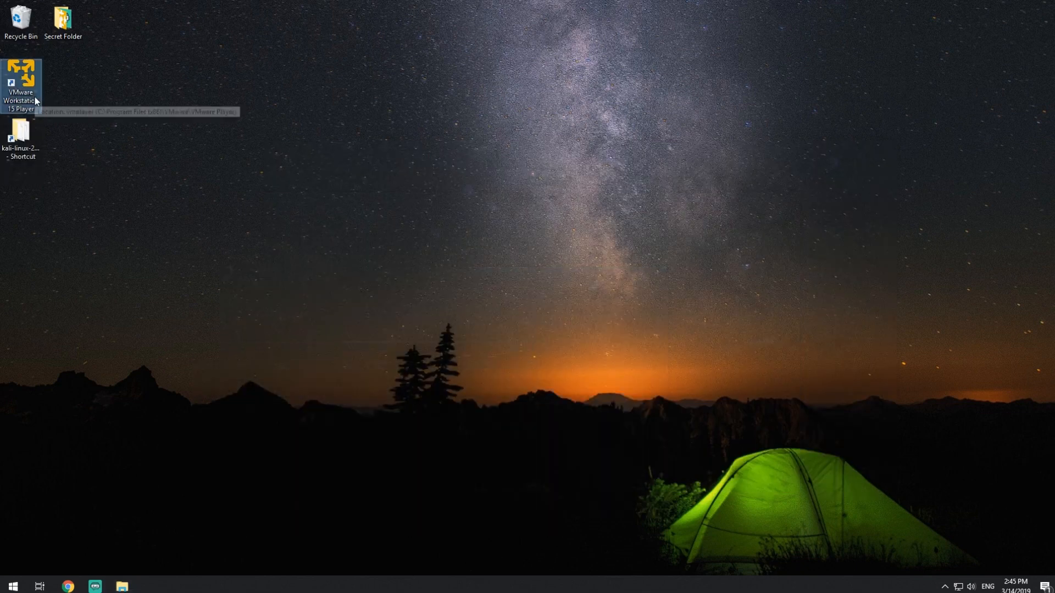
double_click(36, 100)
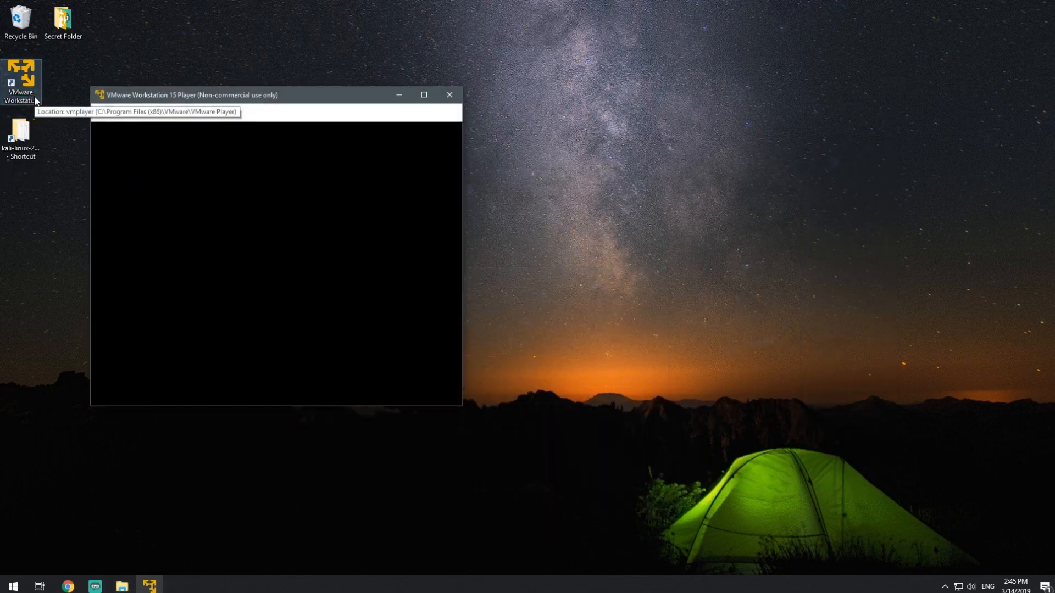
left_click_drag(192, 96, 480, 129)
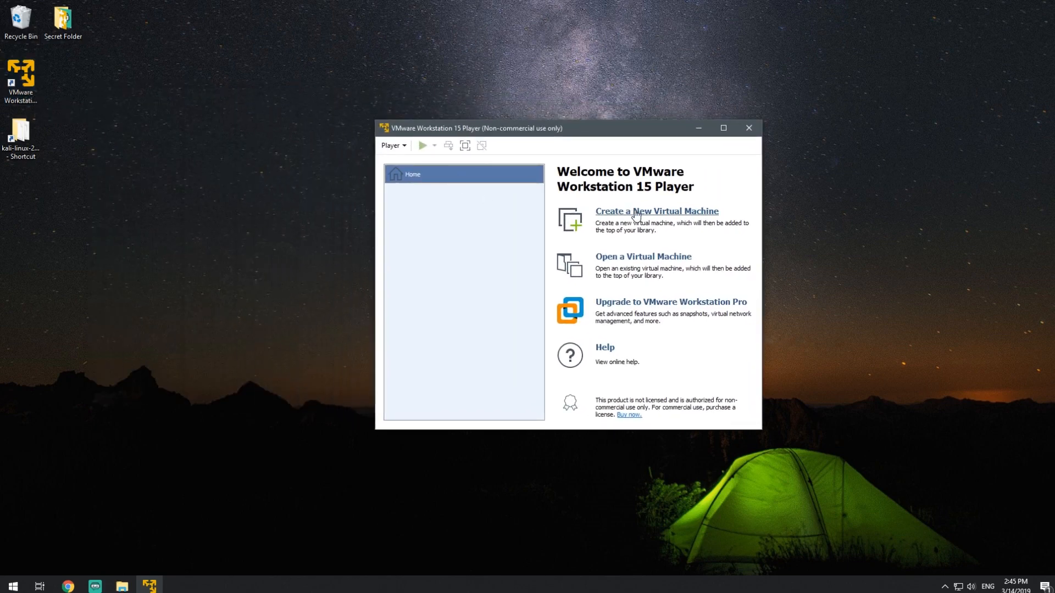
- Open the extracted Kali-Linux-2019.1-vm-amd64 virtual machine file in the Player library
left_click(623, 258)
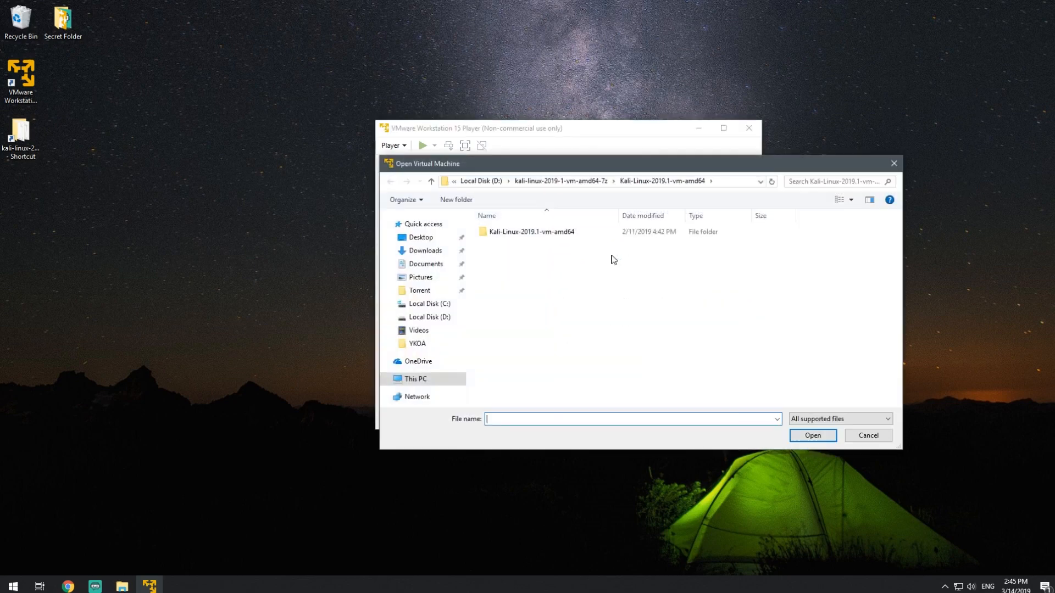
double_click(523, 237)
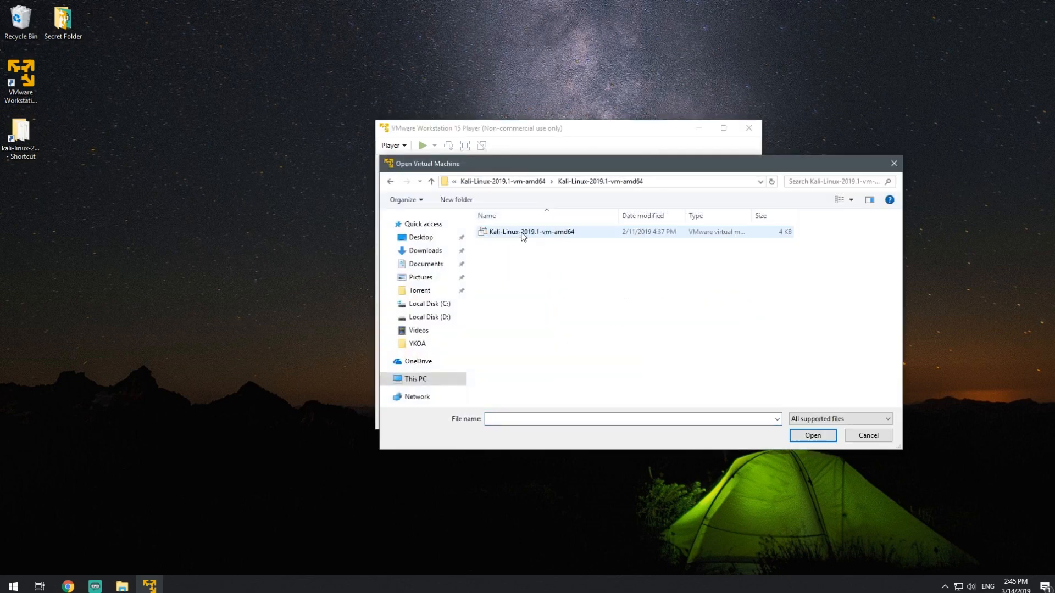
double_click(523, 237)
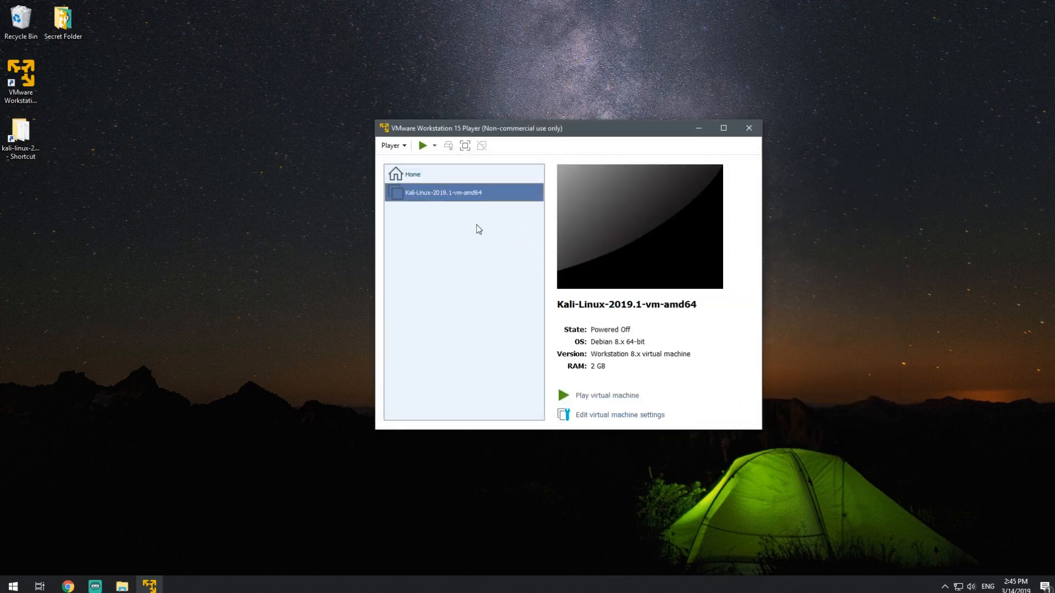
- Open the Kali virtual machine's settings and set its memory to 8192 MB
right_click(439, 197)
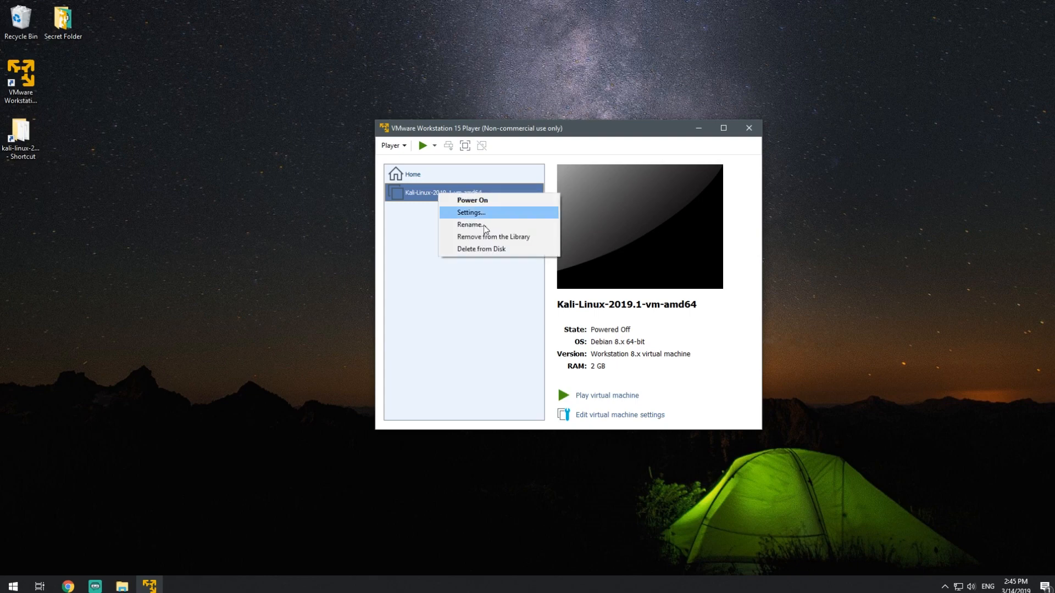
left_click(509, 211)
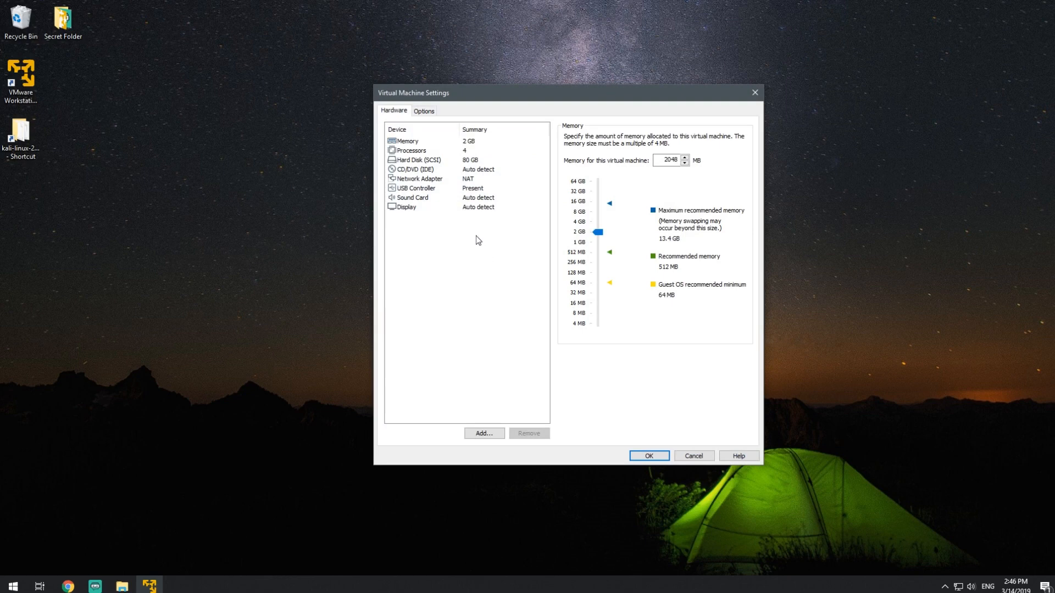
key("Down")
key("Down")
key("Down")
key("Down")
key("Down")
key("Down")
key("Down")
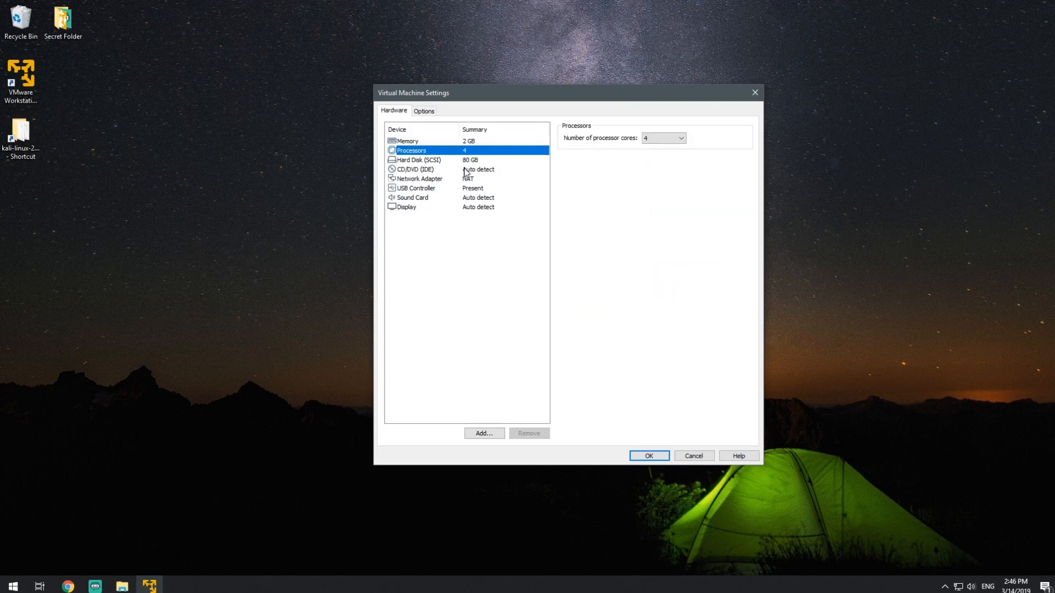
left_click(476, 142)
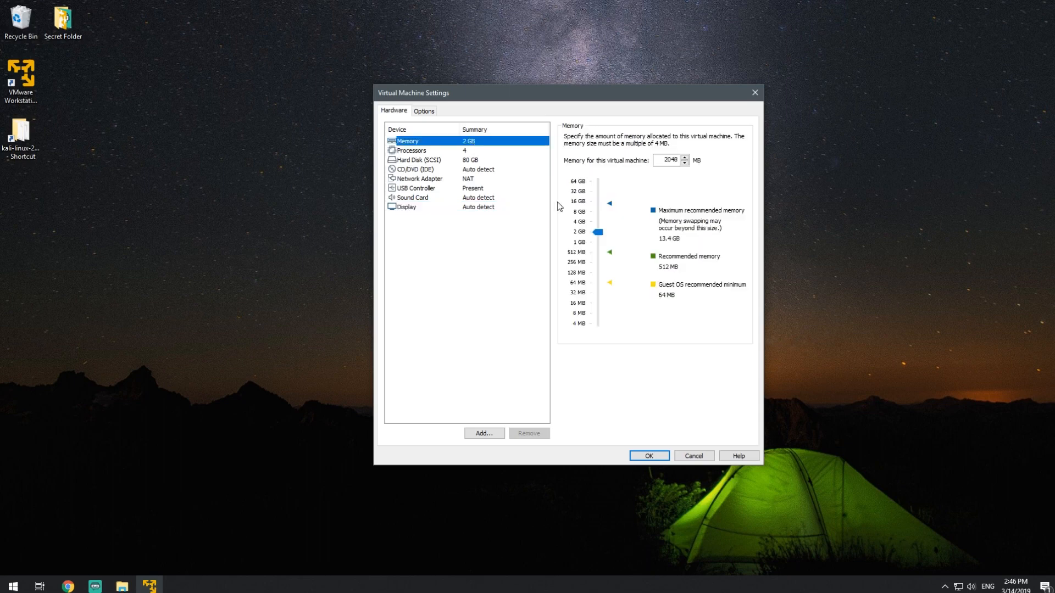
left_click(600, 215)
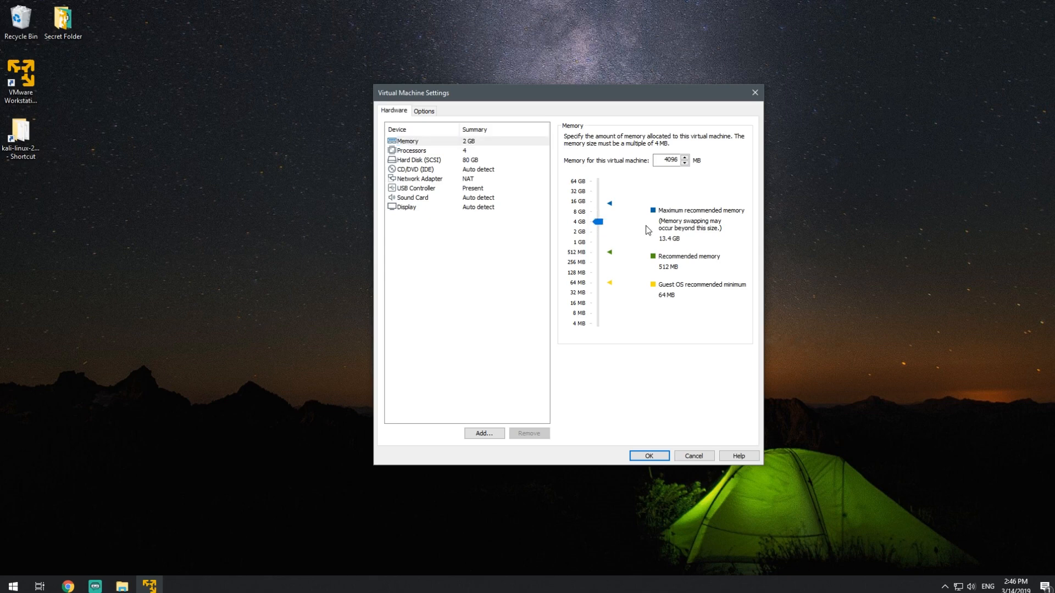
left_click(602, 217)
- Review the processor, hard disk, network, USB, sound and display devices, then apply the virtual machine settings
left_click(463, 153)
left_click(472, 160)
left_click(472, 170)
left_click(477, 188)
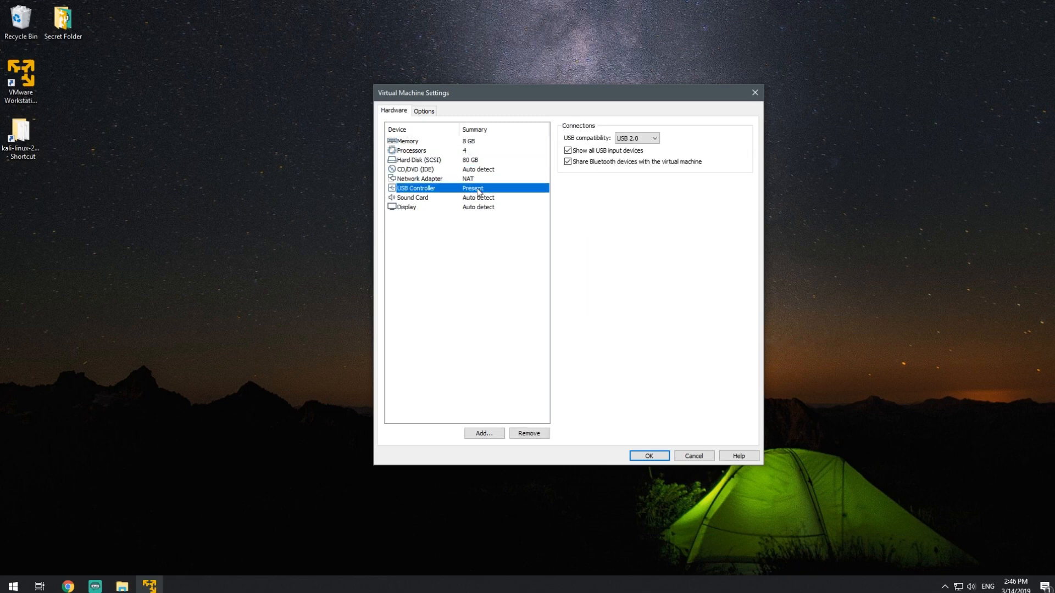
left_click(481, 206)
left_click(484, 197)
left_click(485, 188)
left_click(488, 179)
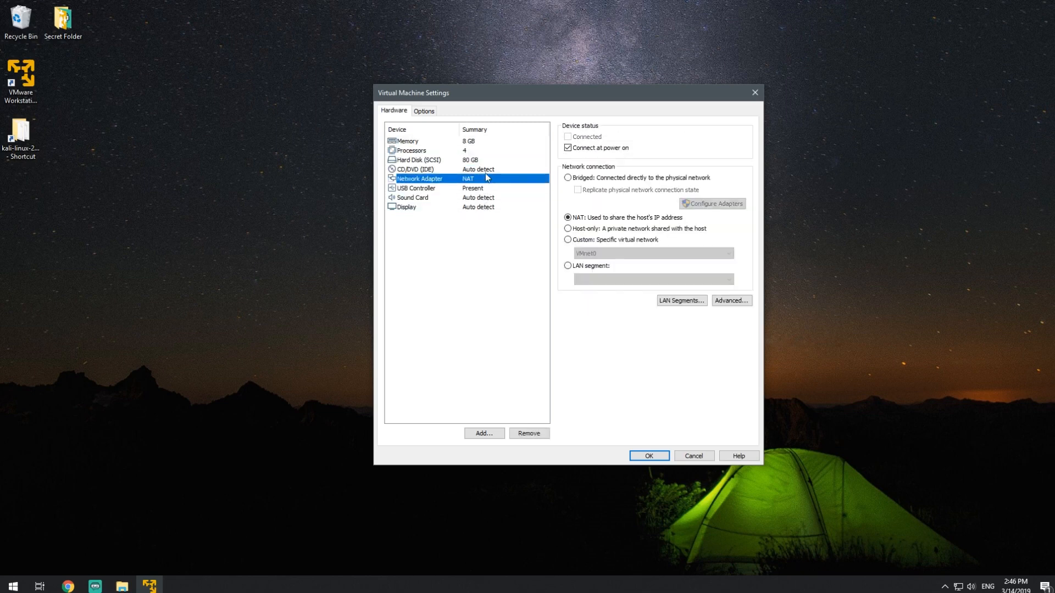
left_click(491, 169)
left_click(496, 143)
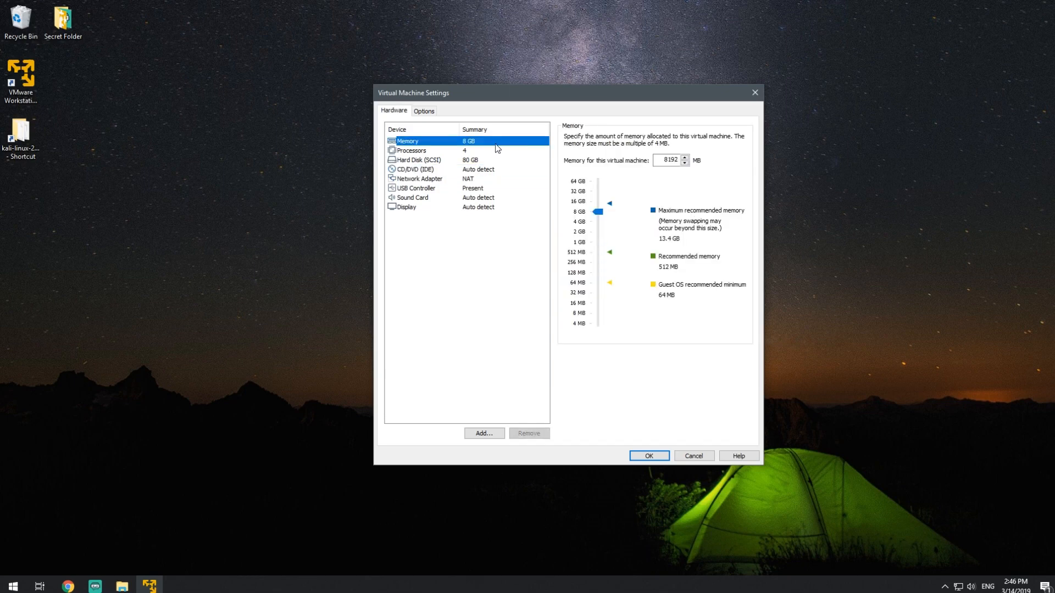
left_click(655, 459)
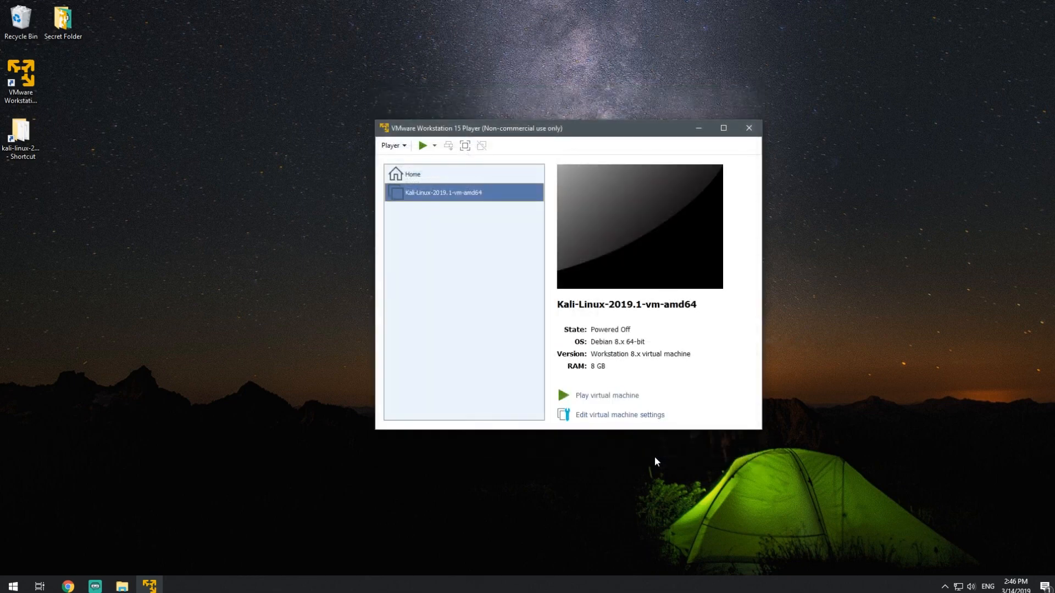
- Power on the Kali virtual machine and answer that it was copied
left_click(589, 396)
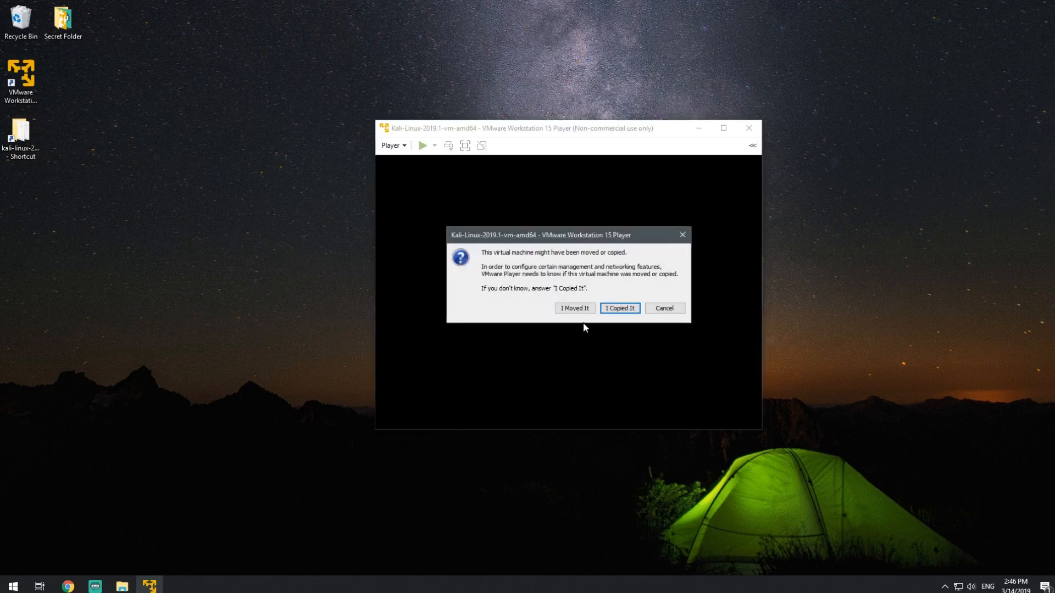
left_click(611, 308)
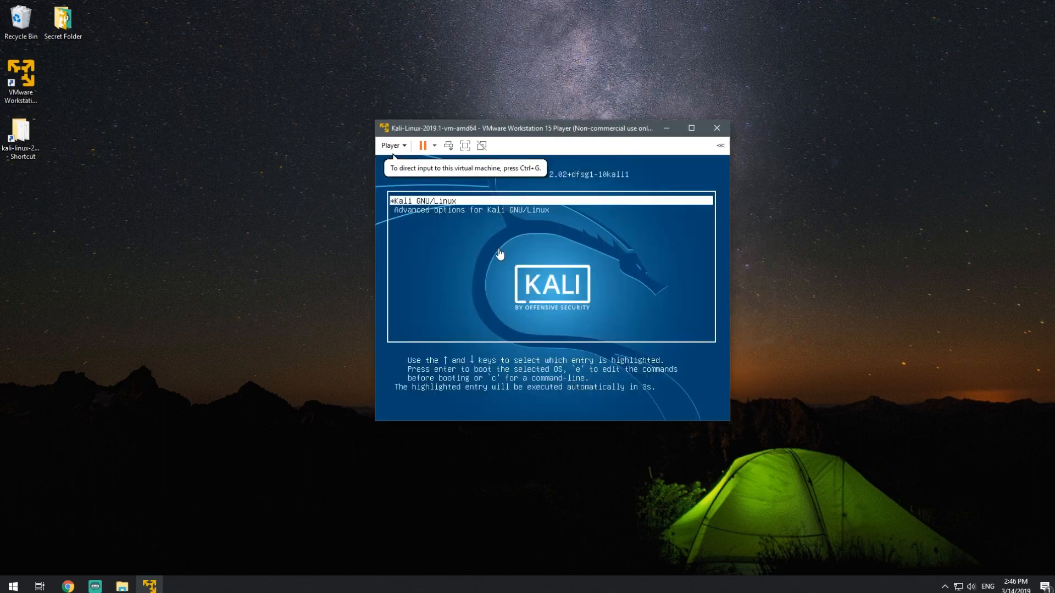
- Maximize the virtual machine window to fill the screen
double_click(540, 130)
double_click(575, 7)
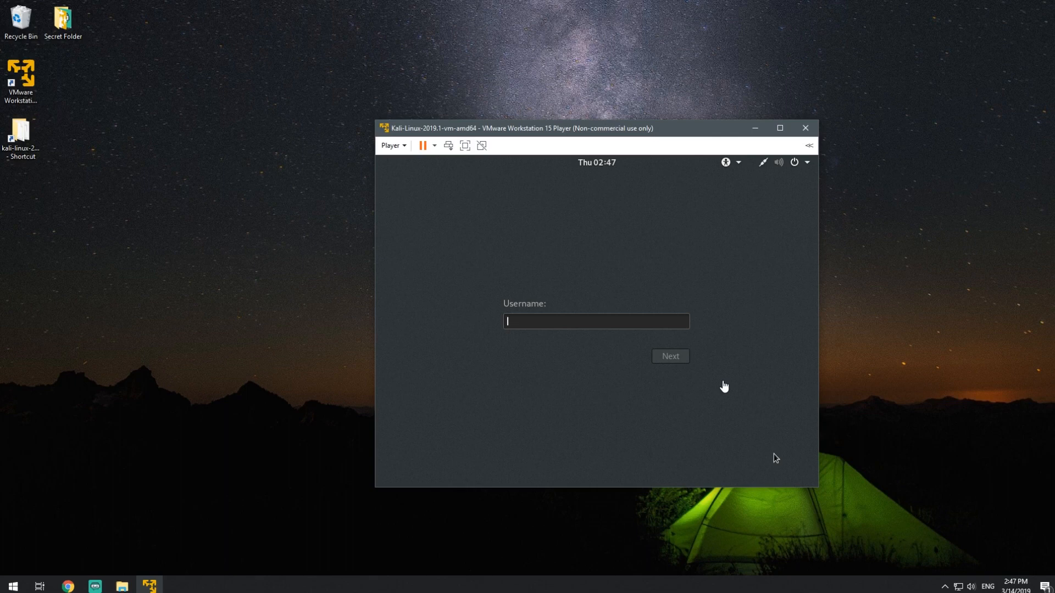
double_click(589, 130)
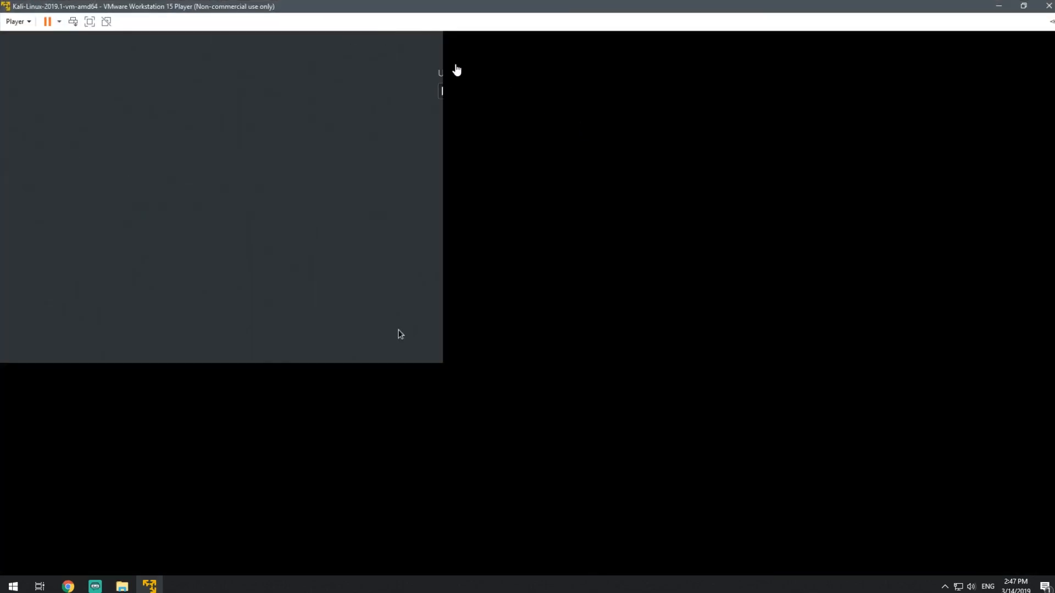
double_click(373, 9)
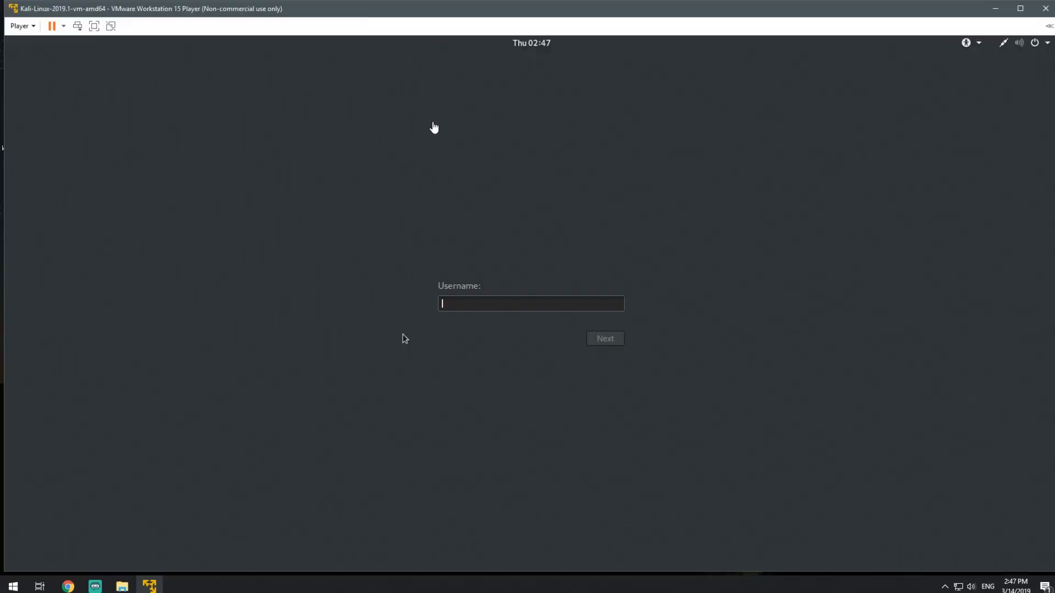
- Log in to Kali with the username root and the account password
left_click(454, 309)
type("root")
key("Return")
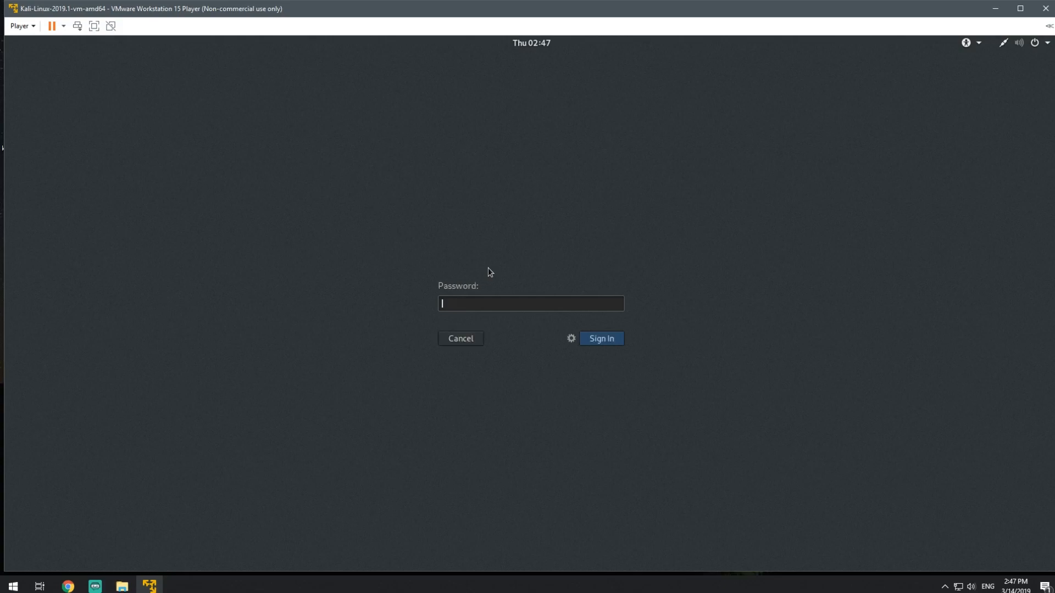
type("toor")
key("Return")
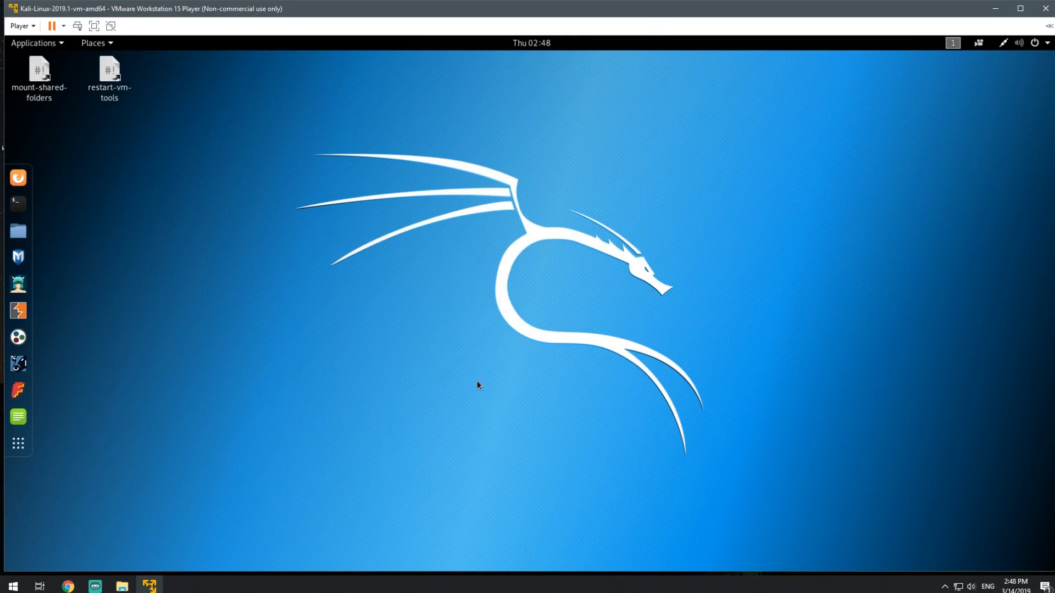
- Browse the Applications menu categories and their listed tools, closing the menu afterwards
left_click(50, 48)
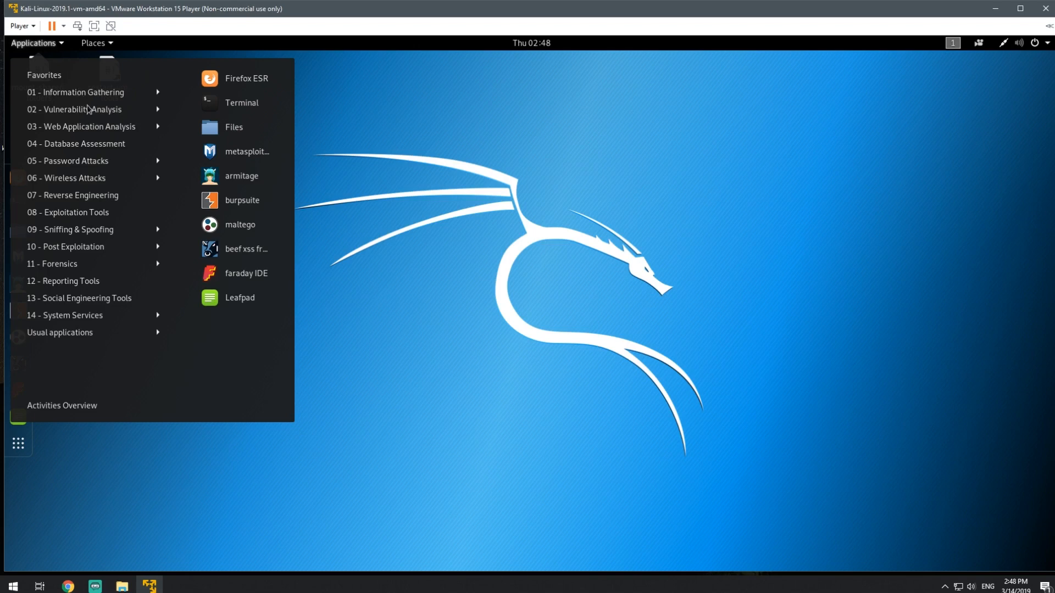
left_click(90, 110)
mouse_move(96, 198)
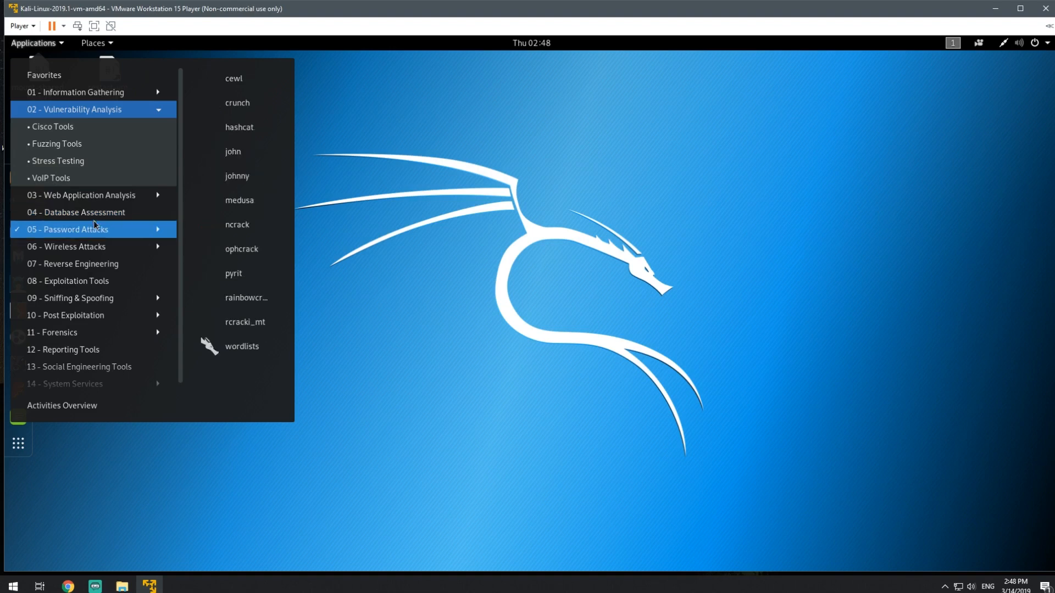
mouse_move(92, 252)
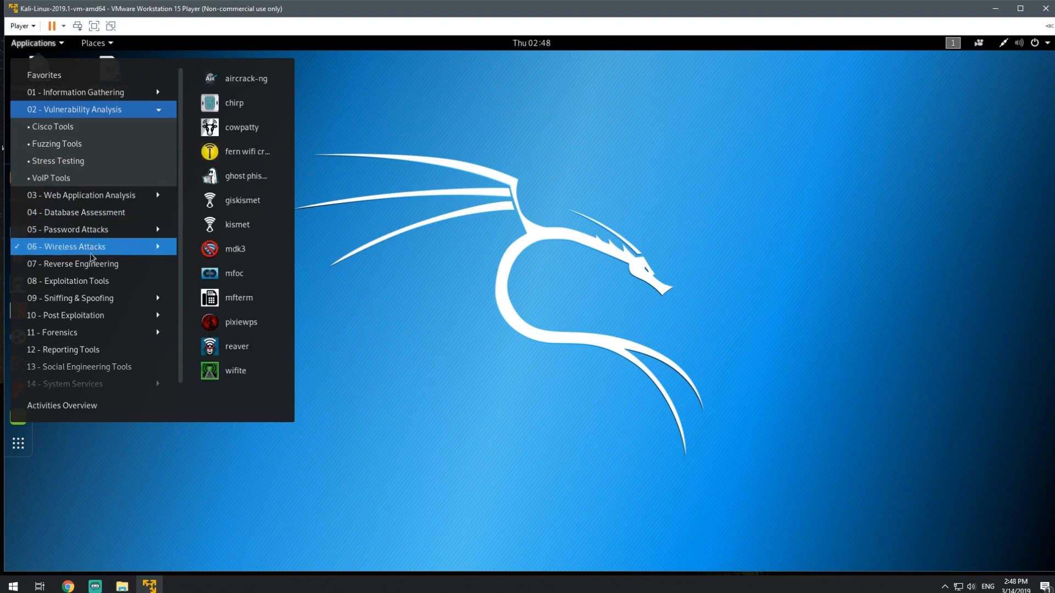
mouse_move(94, 322)
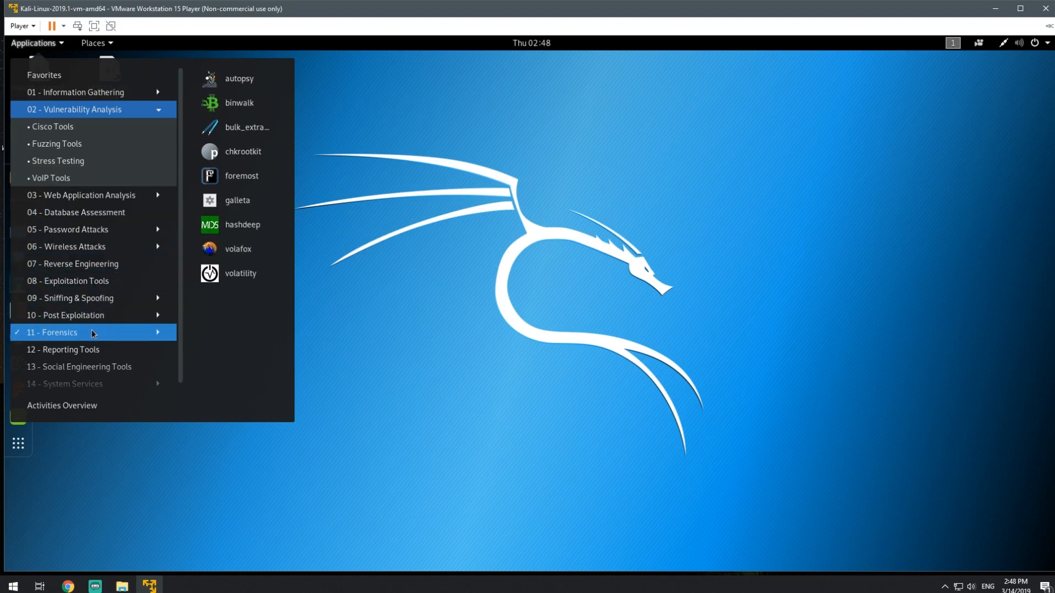
mouse_move(133, 360)
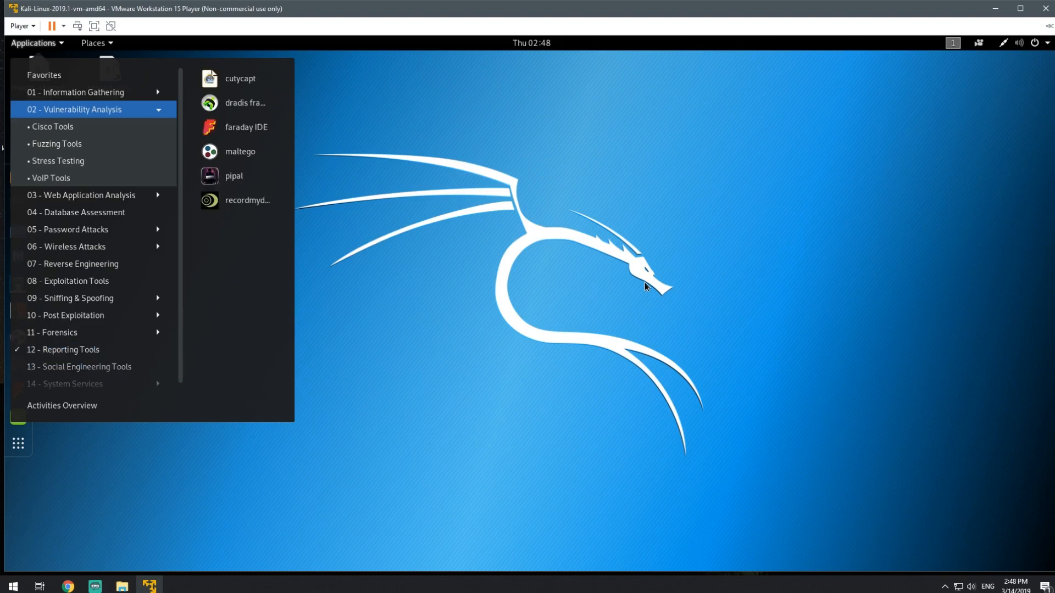
left_click(521, 306)
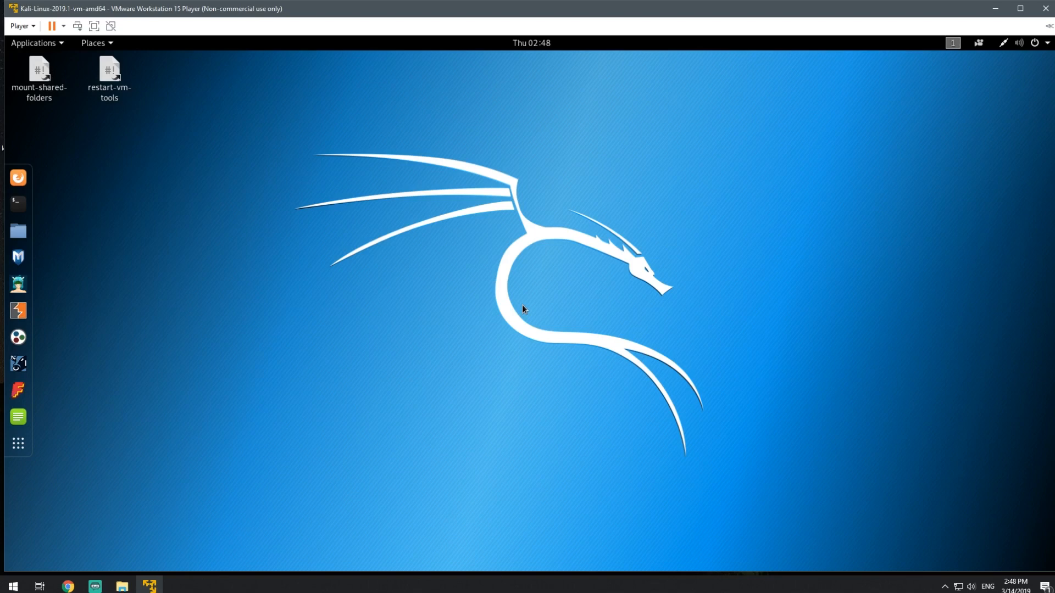
left_click(34, 43)
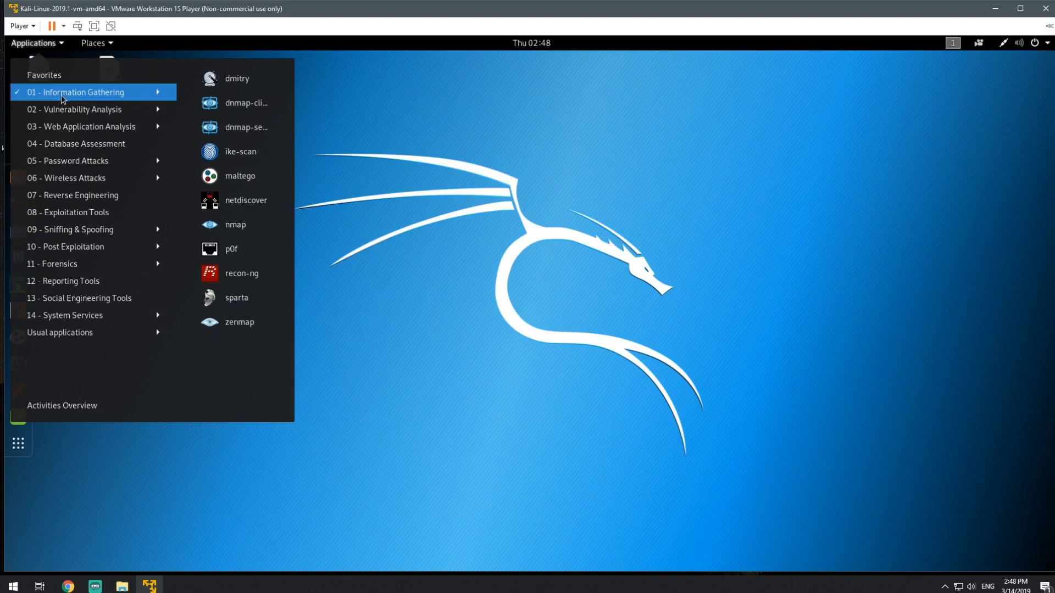
mouse_move(66, 114)
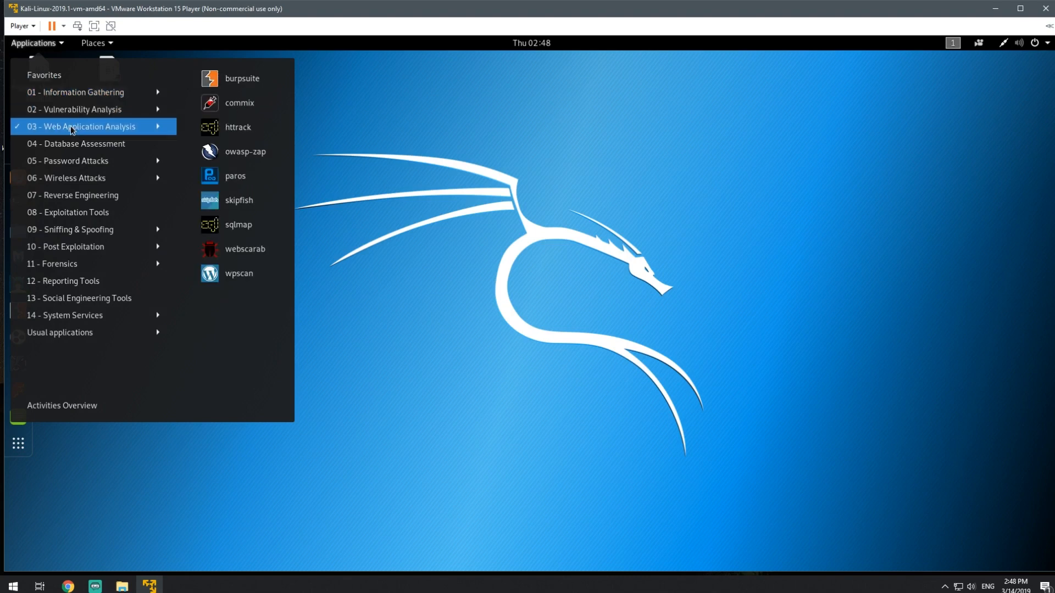
mouse_move(73, 182)
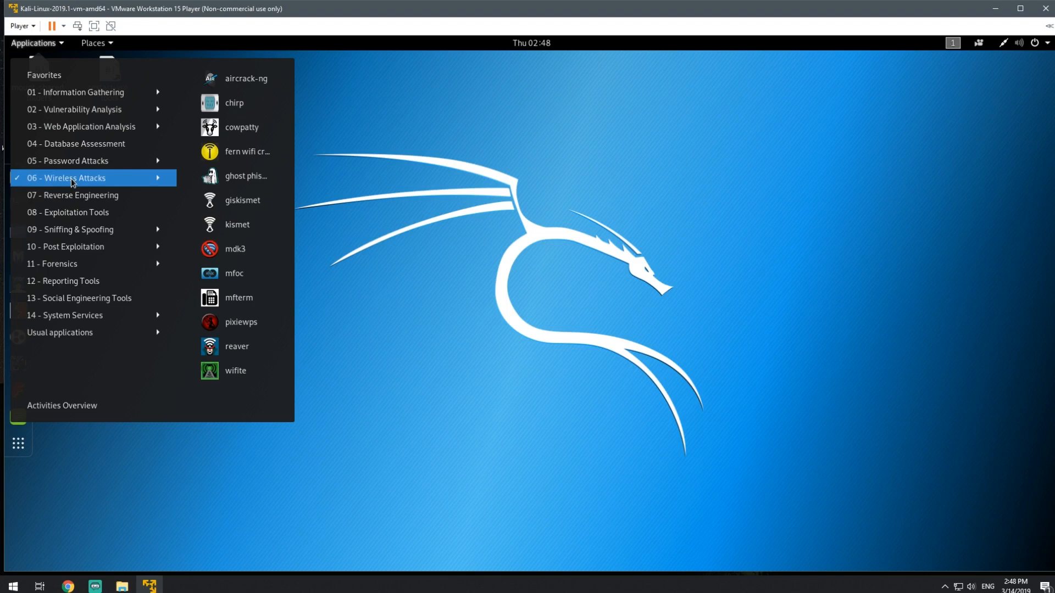
left_click(500, 240)
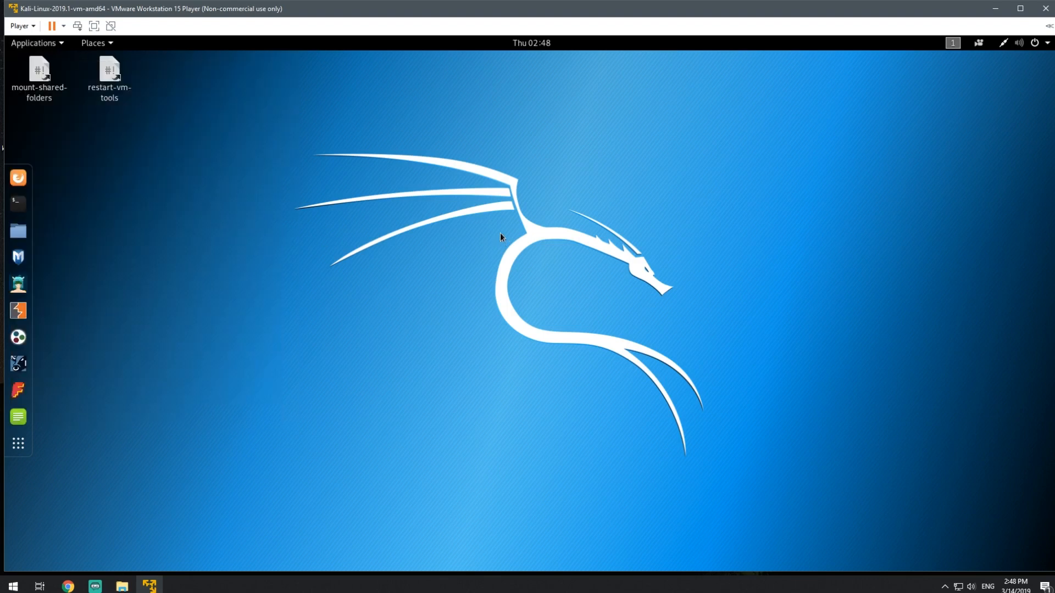